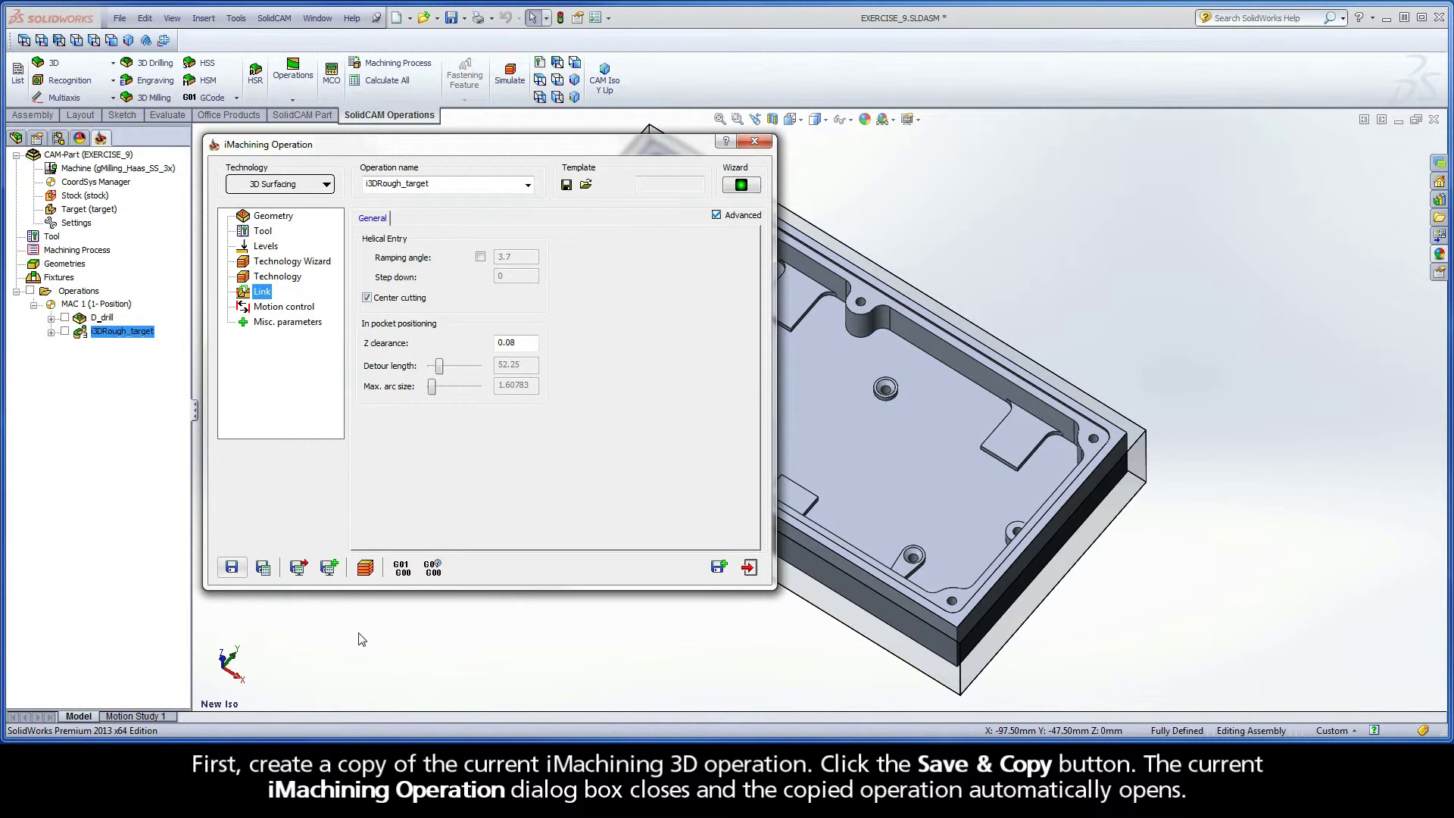
- Save the roughing operation as the copy i3DRough_target_1 and open its Working area definition
click(719, 566)
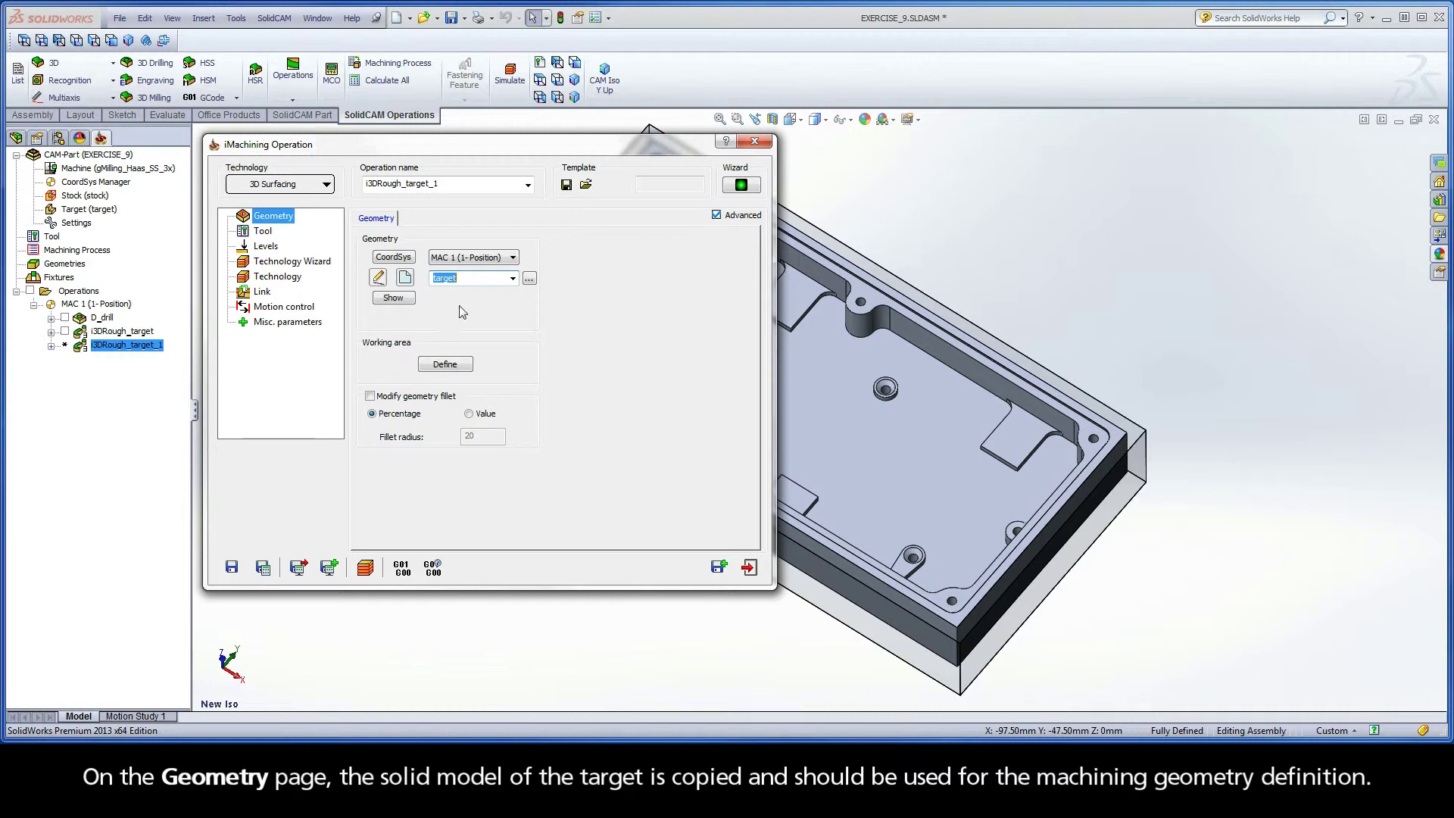
click(444, 366)
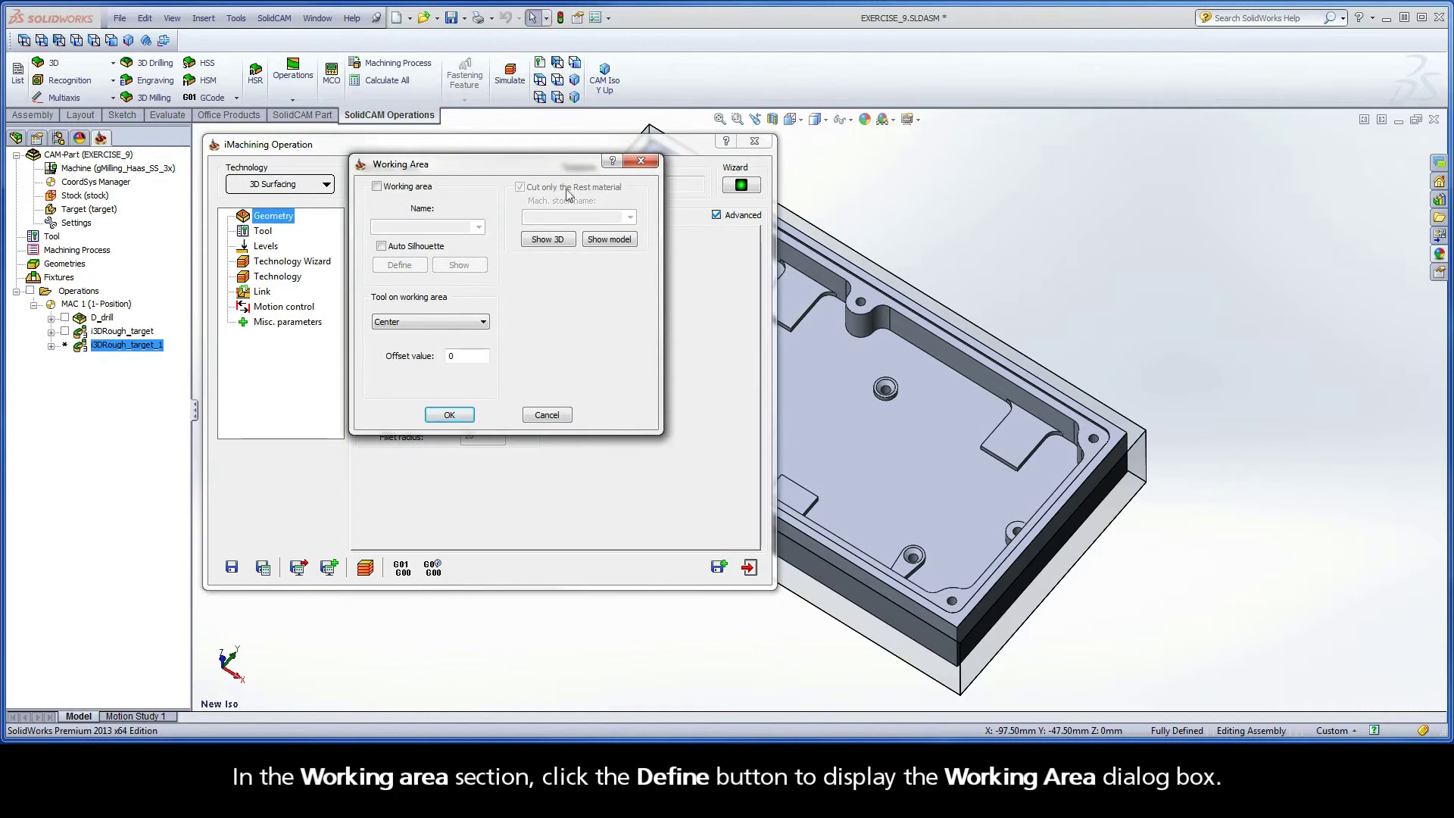
- Preview the updated starting stock in 3D, then close SolidVerify and the Working Area dialog
click(548, 239)
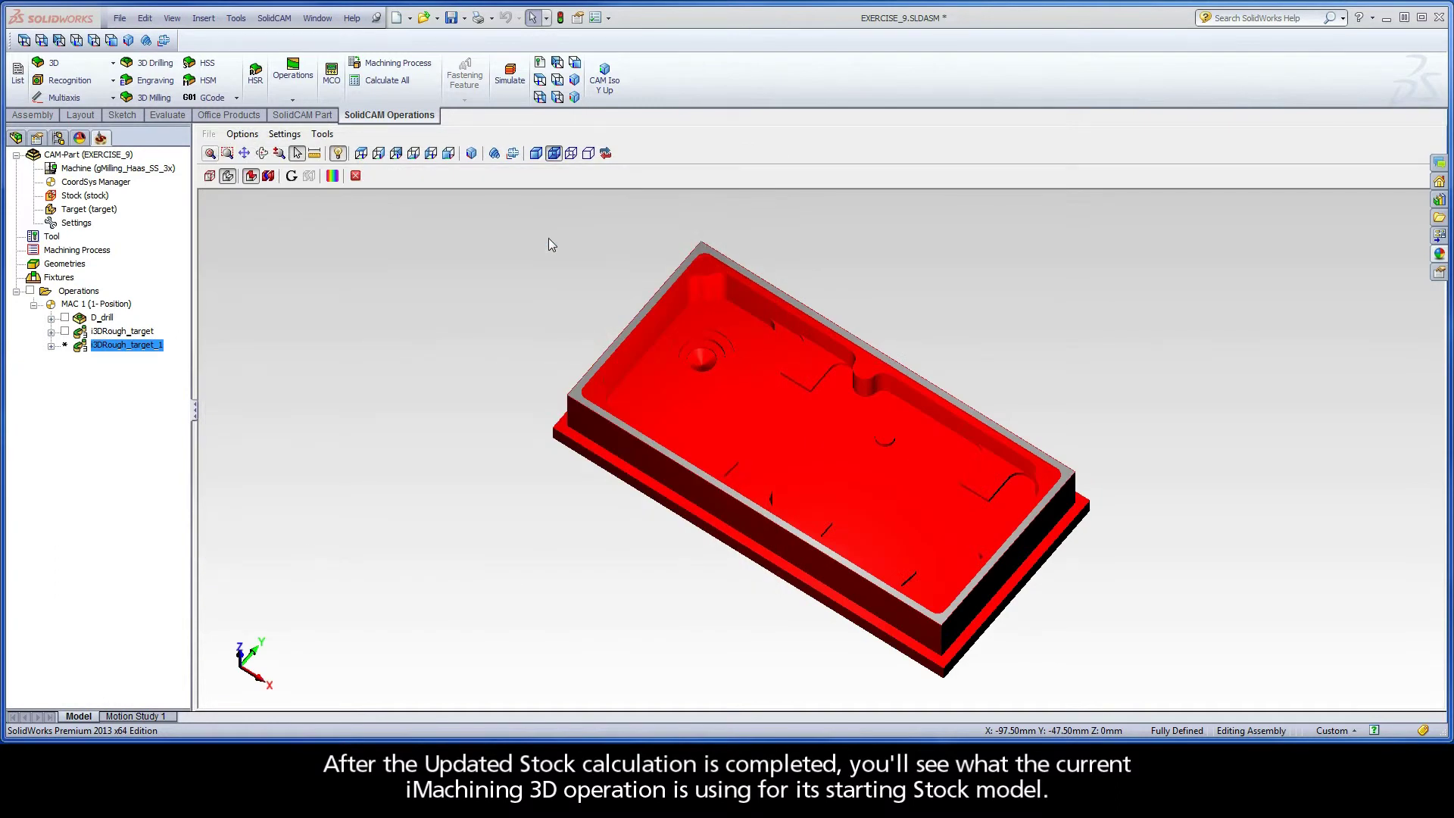
click(355, 176)
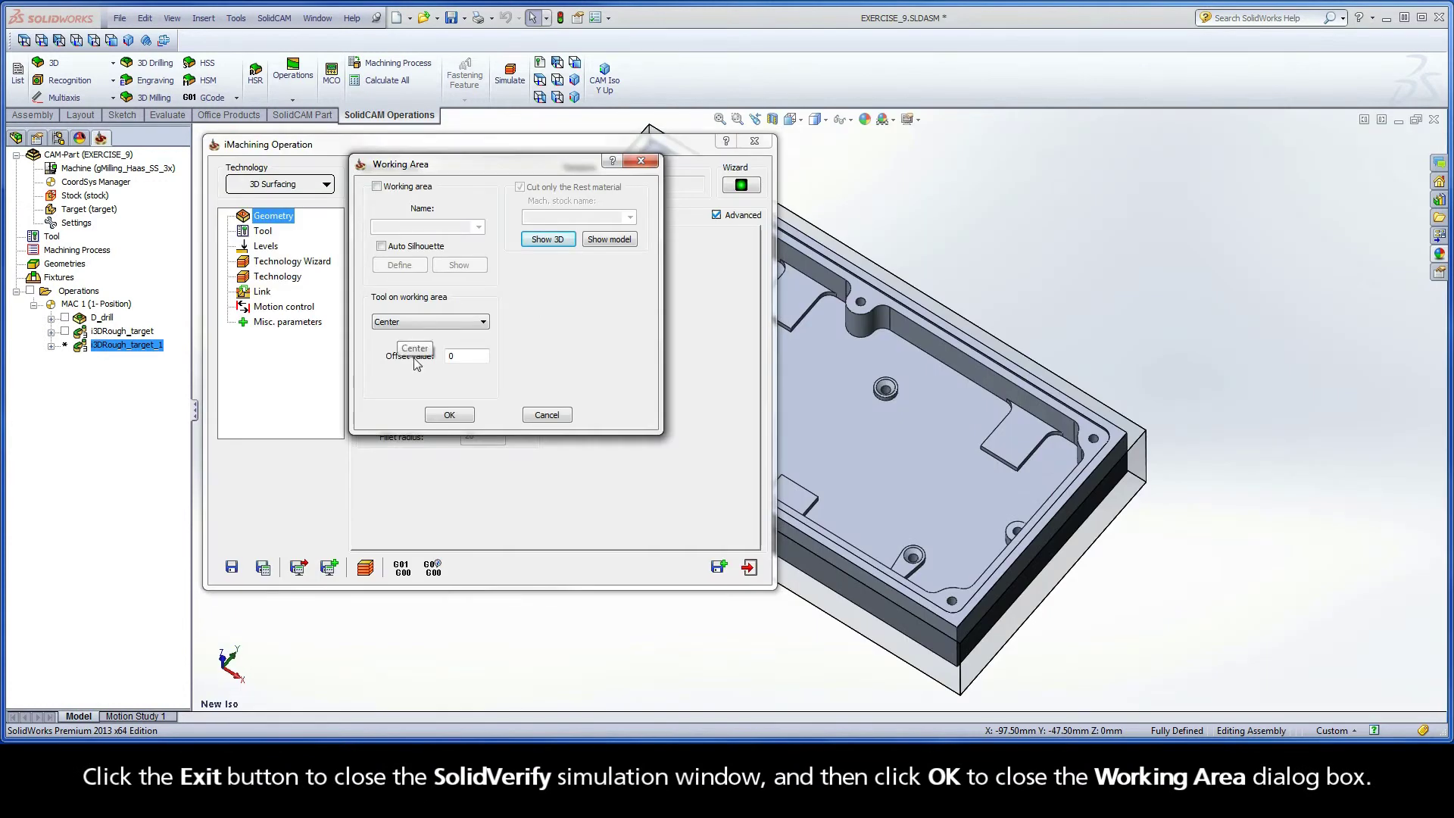
click(449, 415)
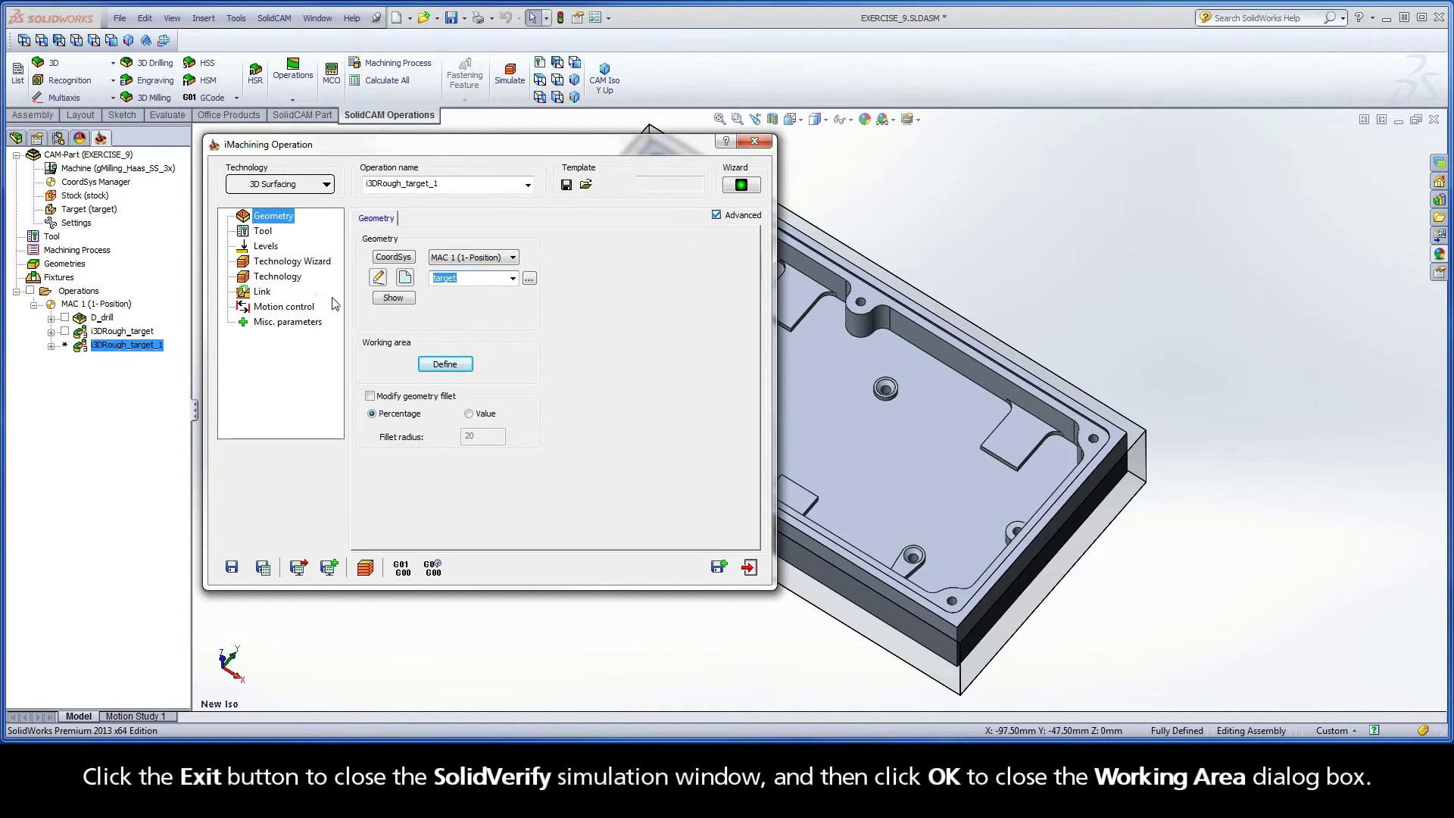
- Show the Tool page of i3DRough_target_1, with its inherited 9.5 mm end mill
click(263, 232)
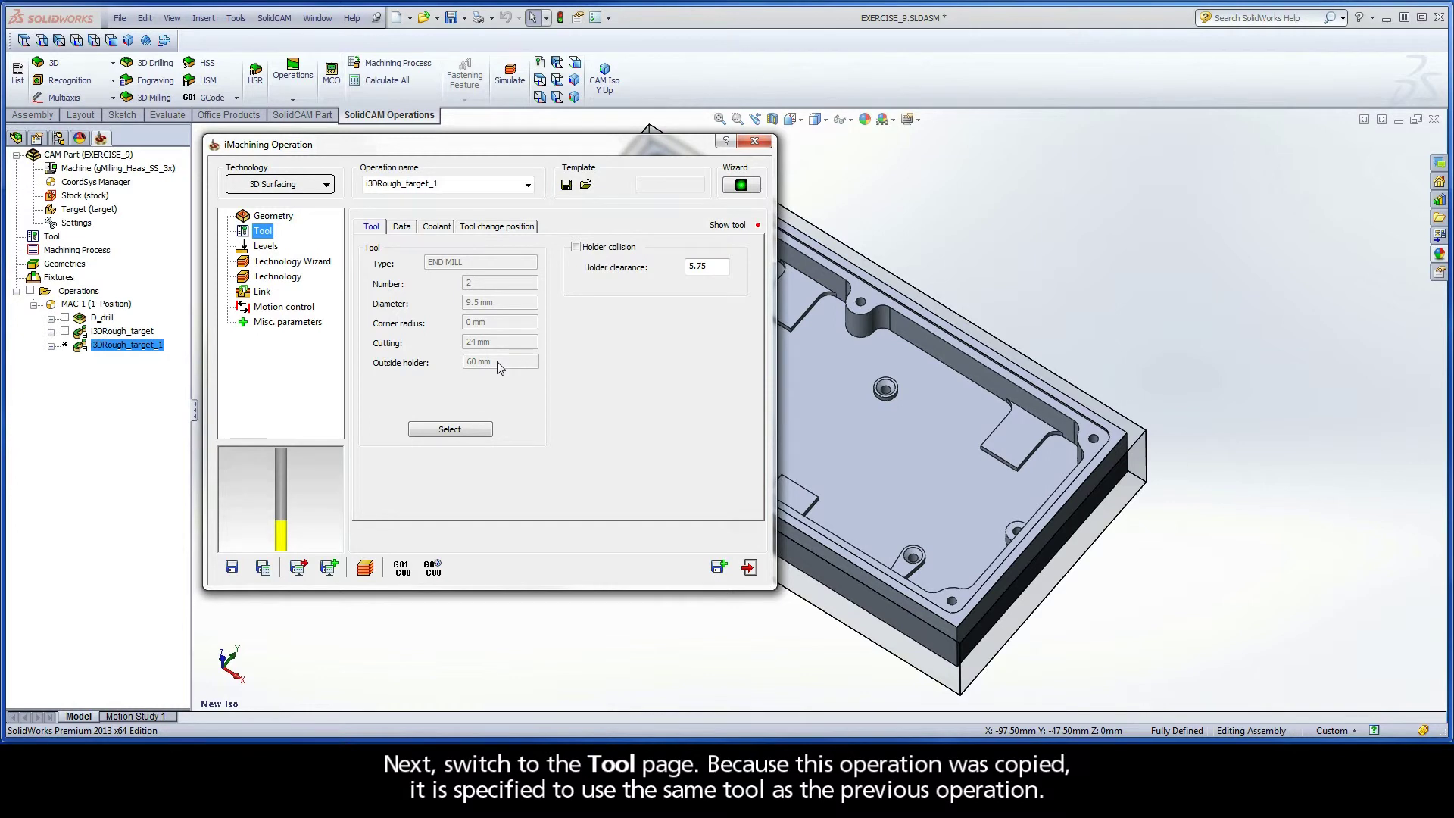
- Replace the 9.5 mm tool with tool 3, a 6 mm end mill with 24 mm cutting length
click(452, 430)
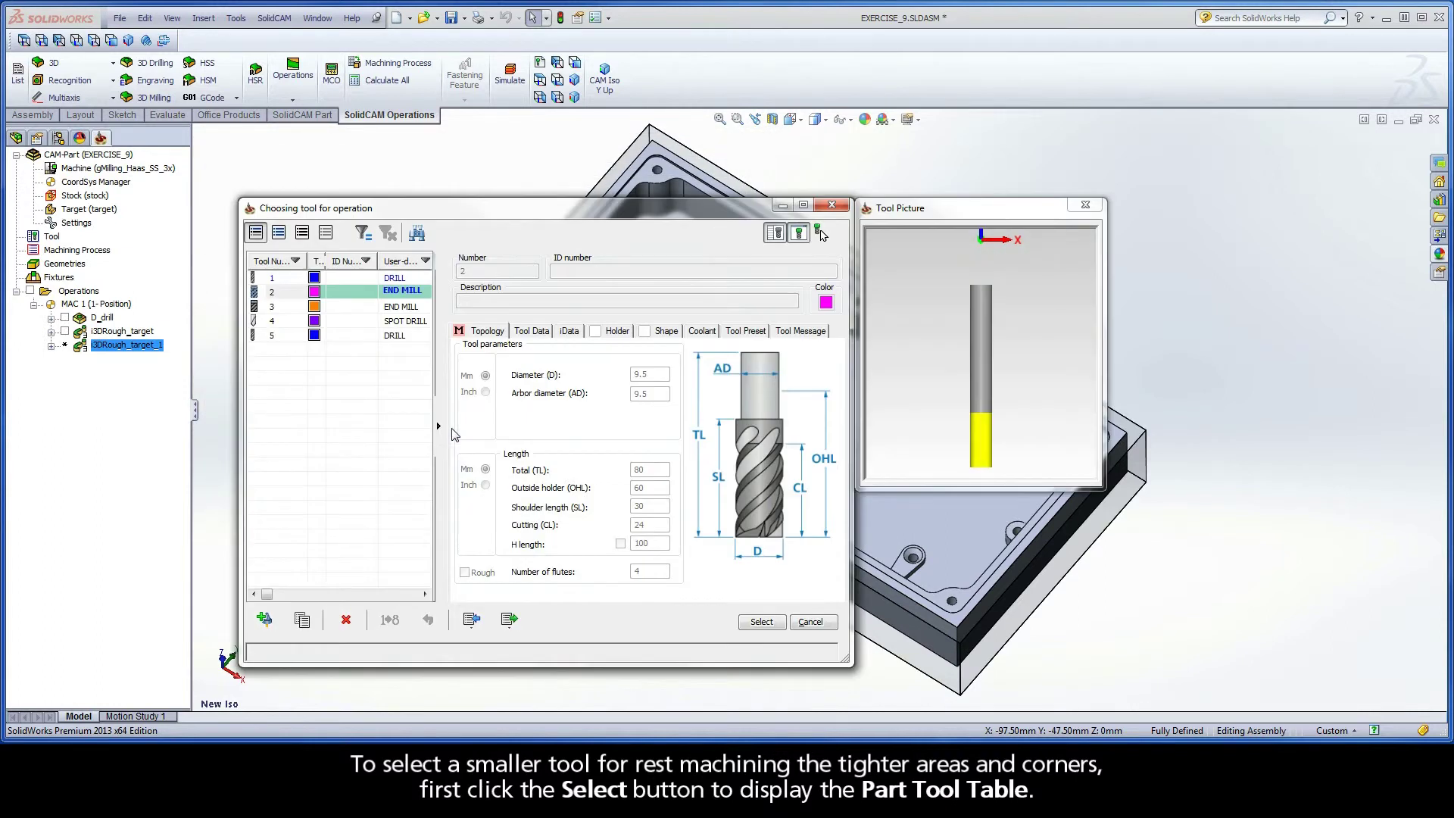
click(288, 308)
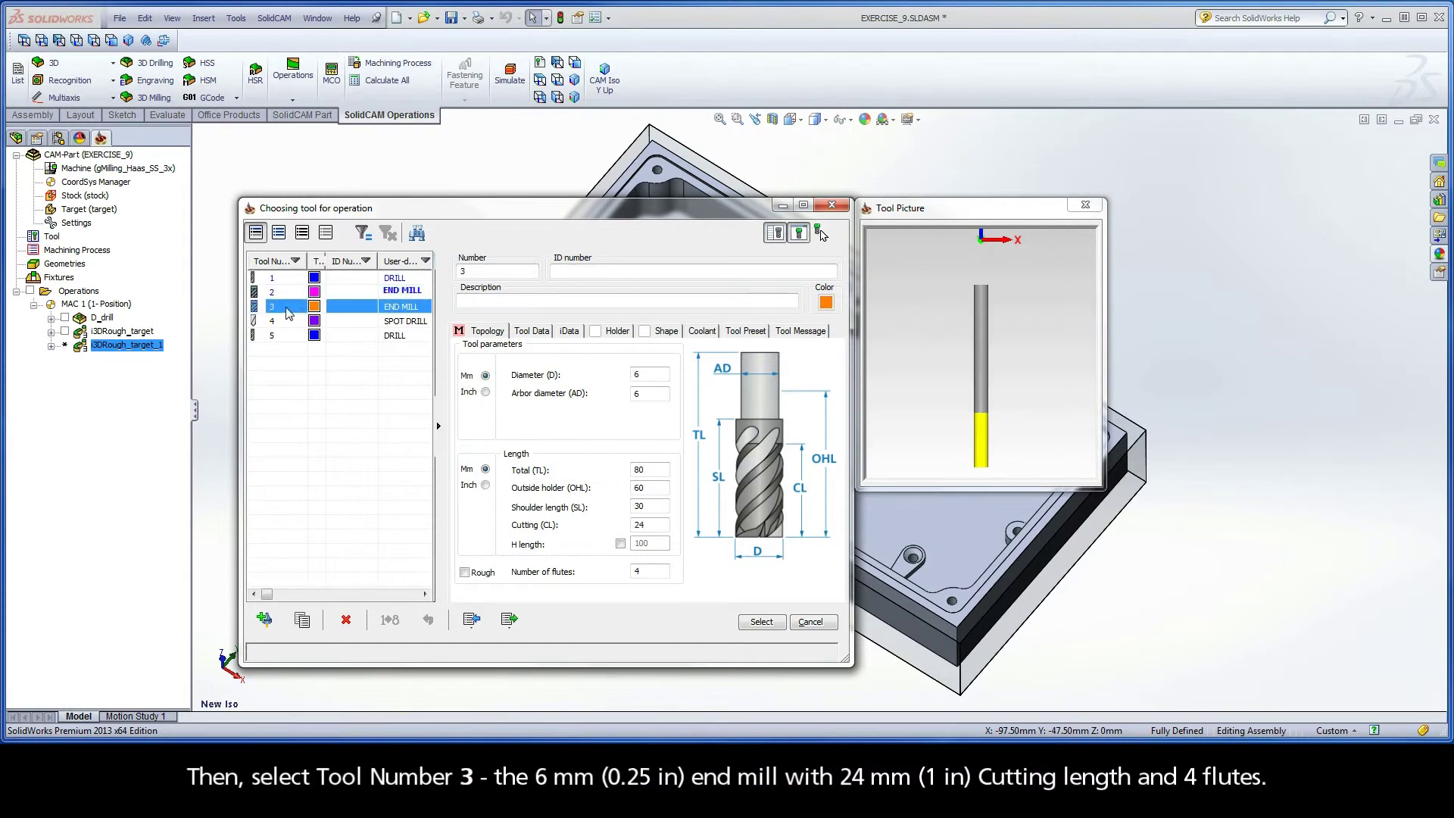
click(623, 374)
click(619, 524)
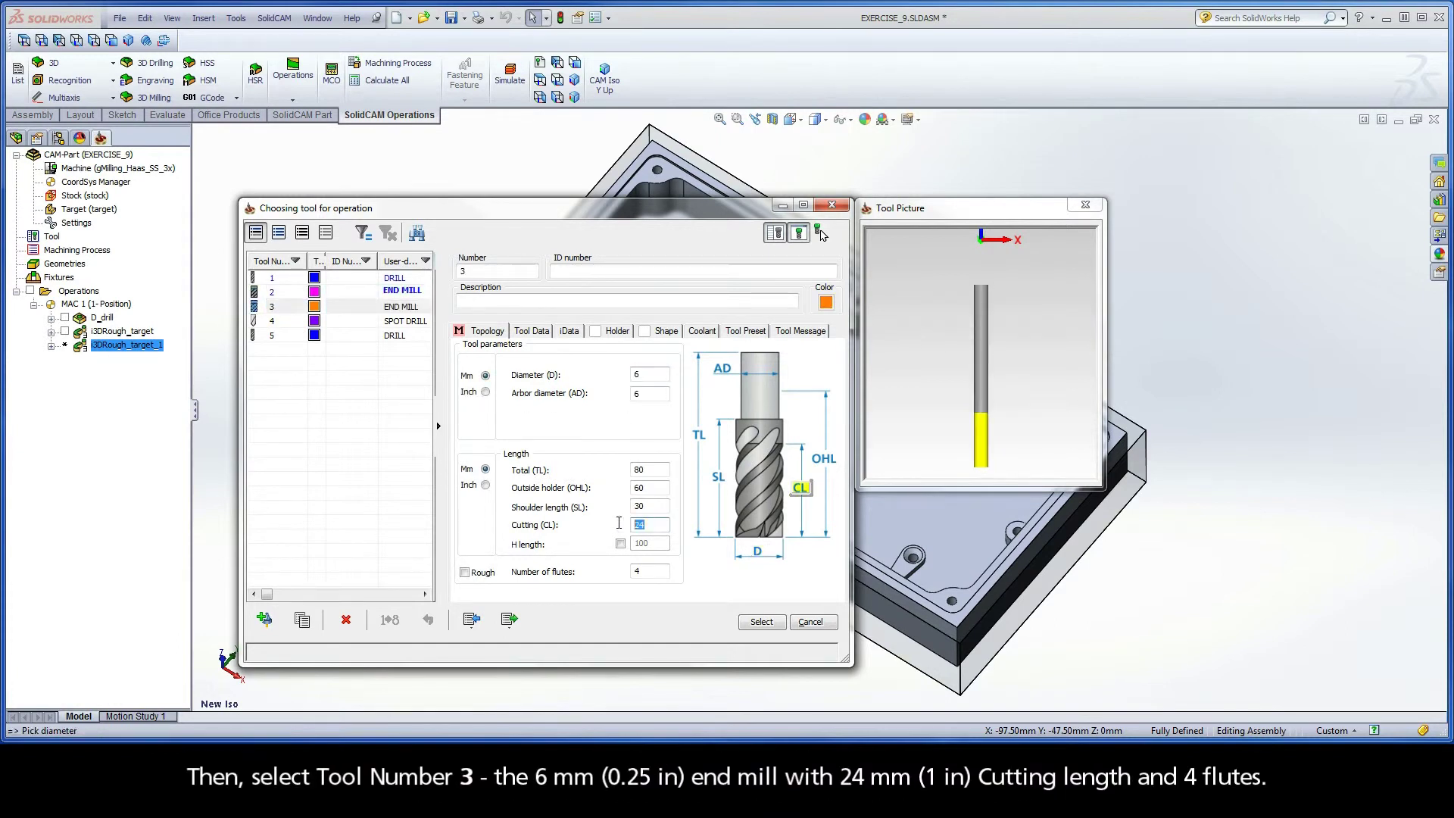
click(615, 577)
click(569, 331)
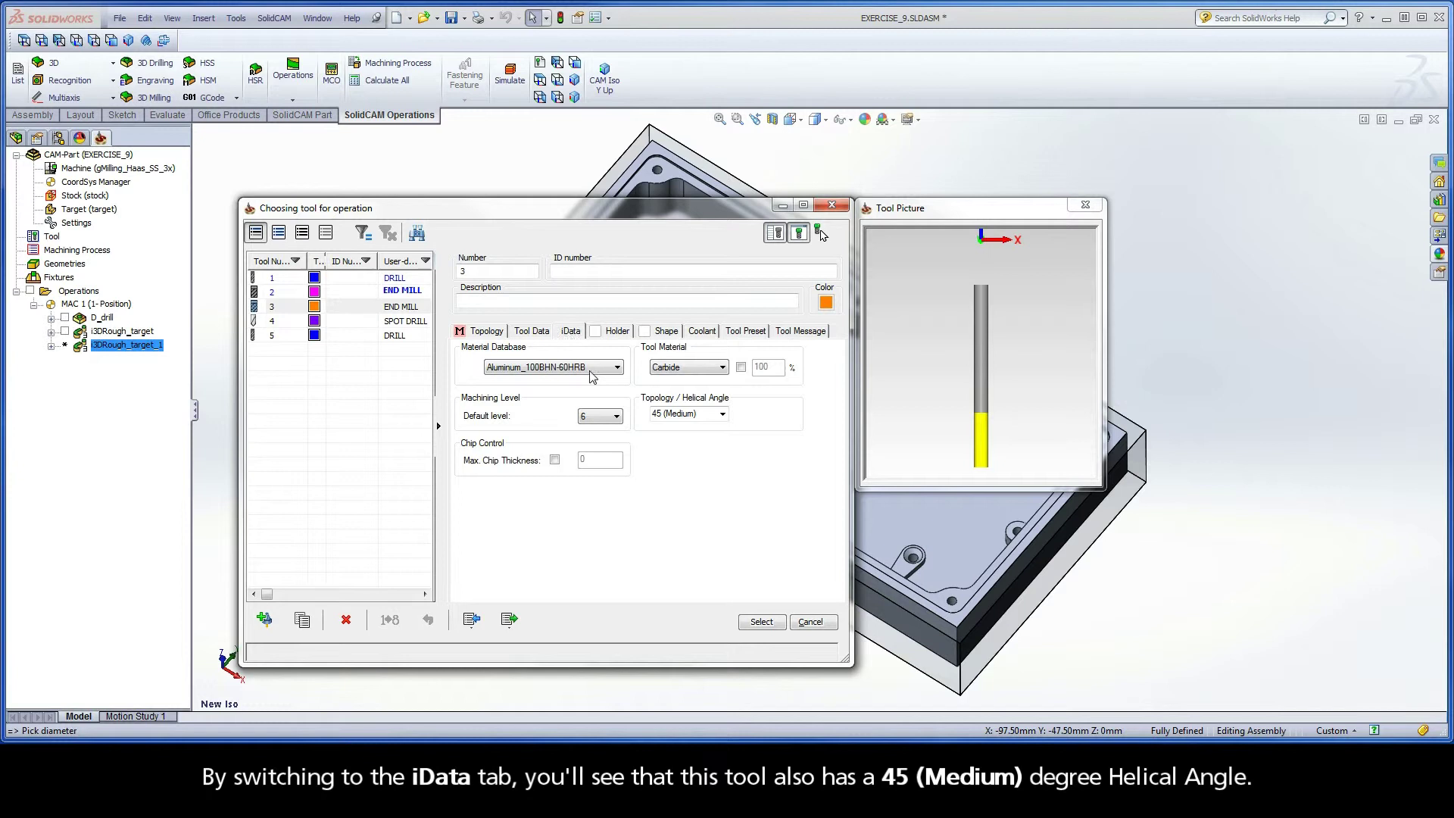
click(703, 415)
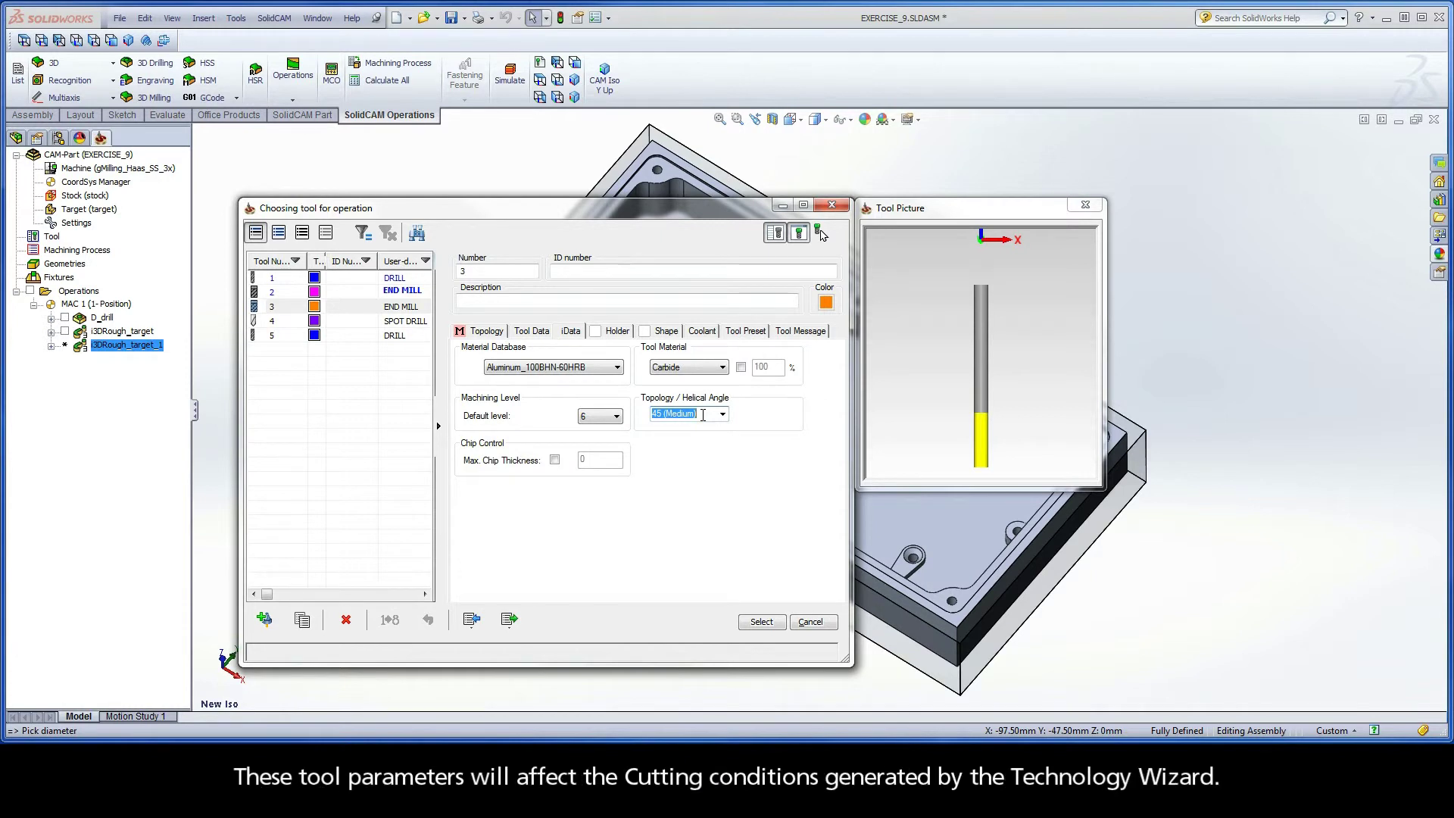
click(762, 623)
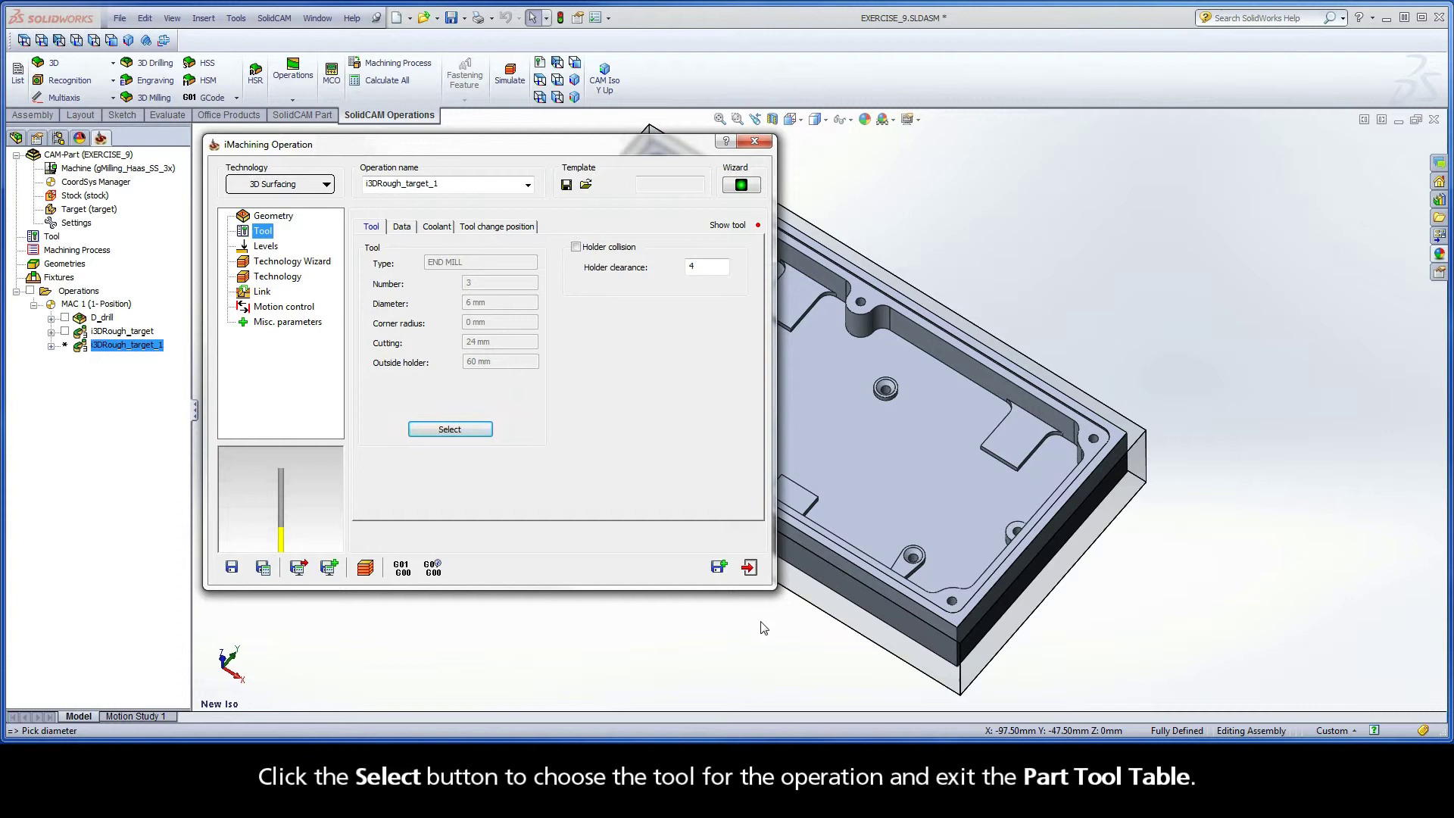
- Confirm the Levels page keeps upper level 0 and lower level -24
click(267, 246)
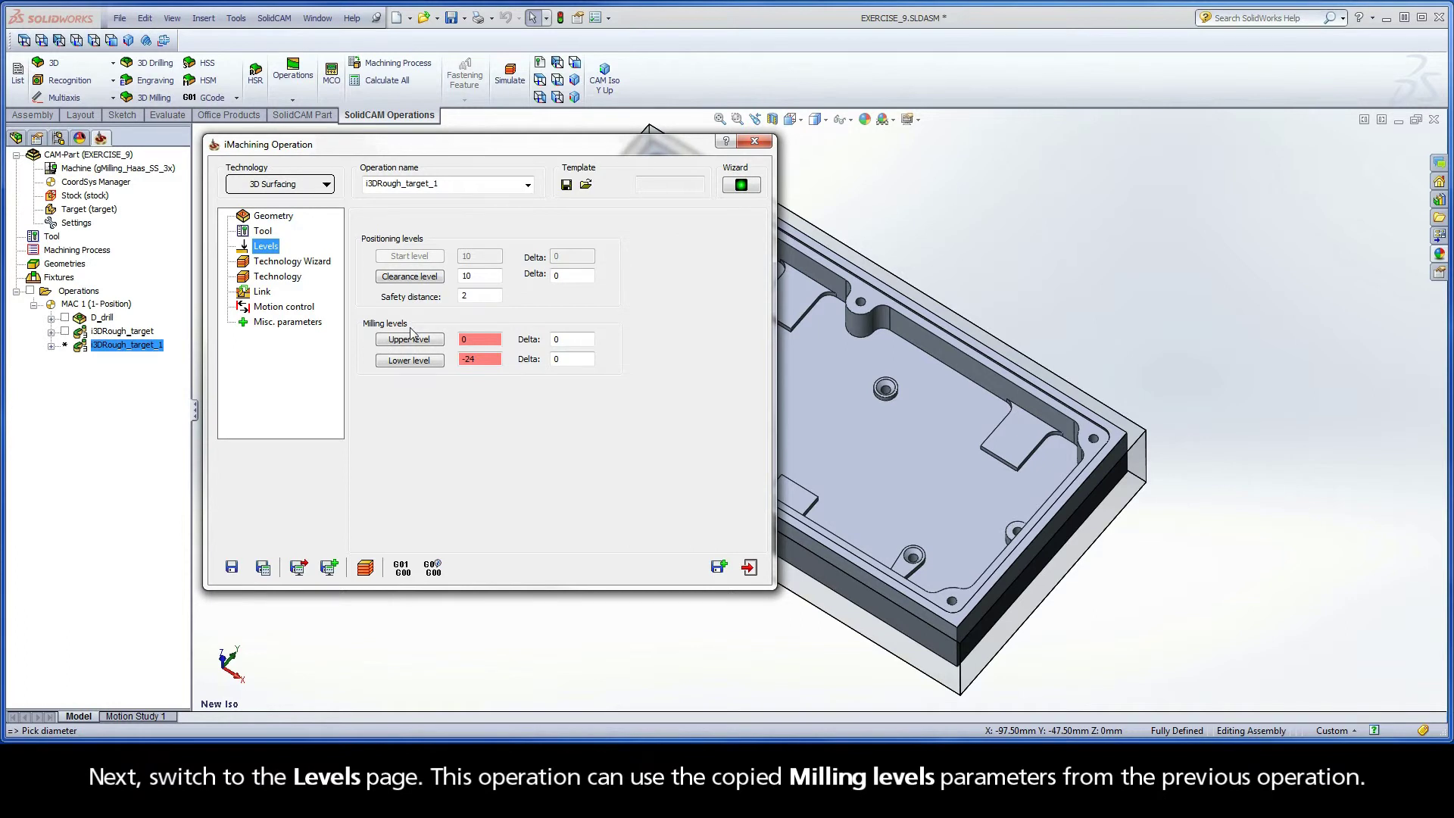
click(456, 339)
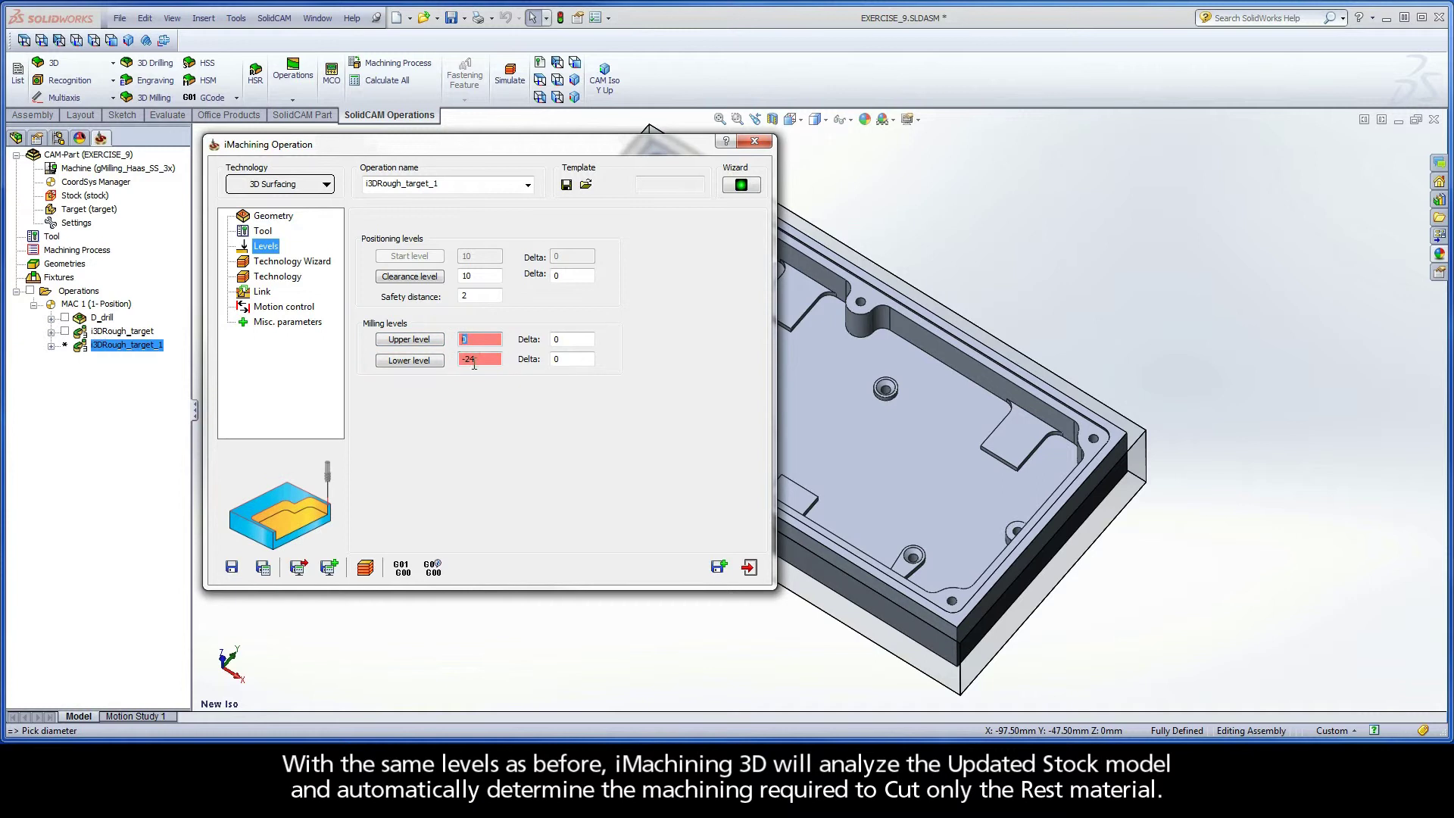
click(450, 359)
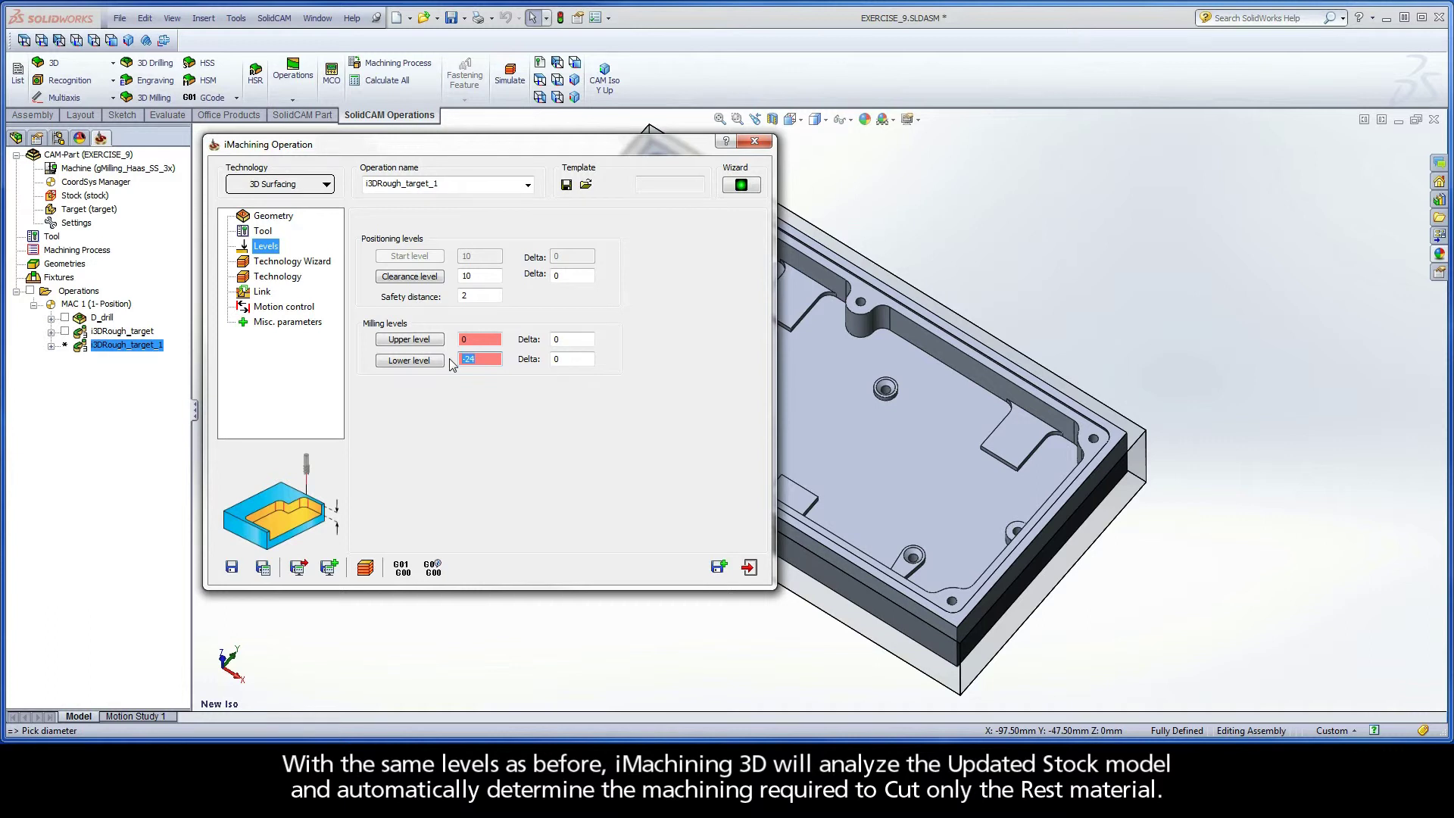
- Compare Technology Wizard output views: 10497 rpm, 3528 mm/min feed, then cutting speed and chip thickness
click(282, 261)
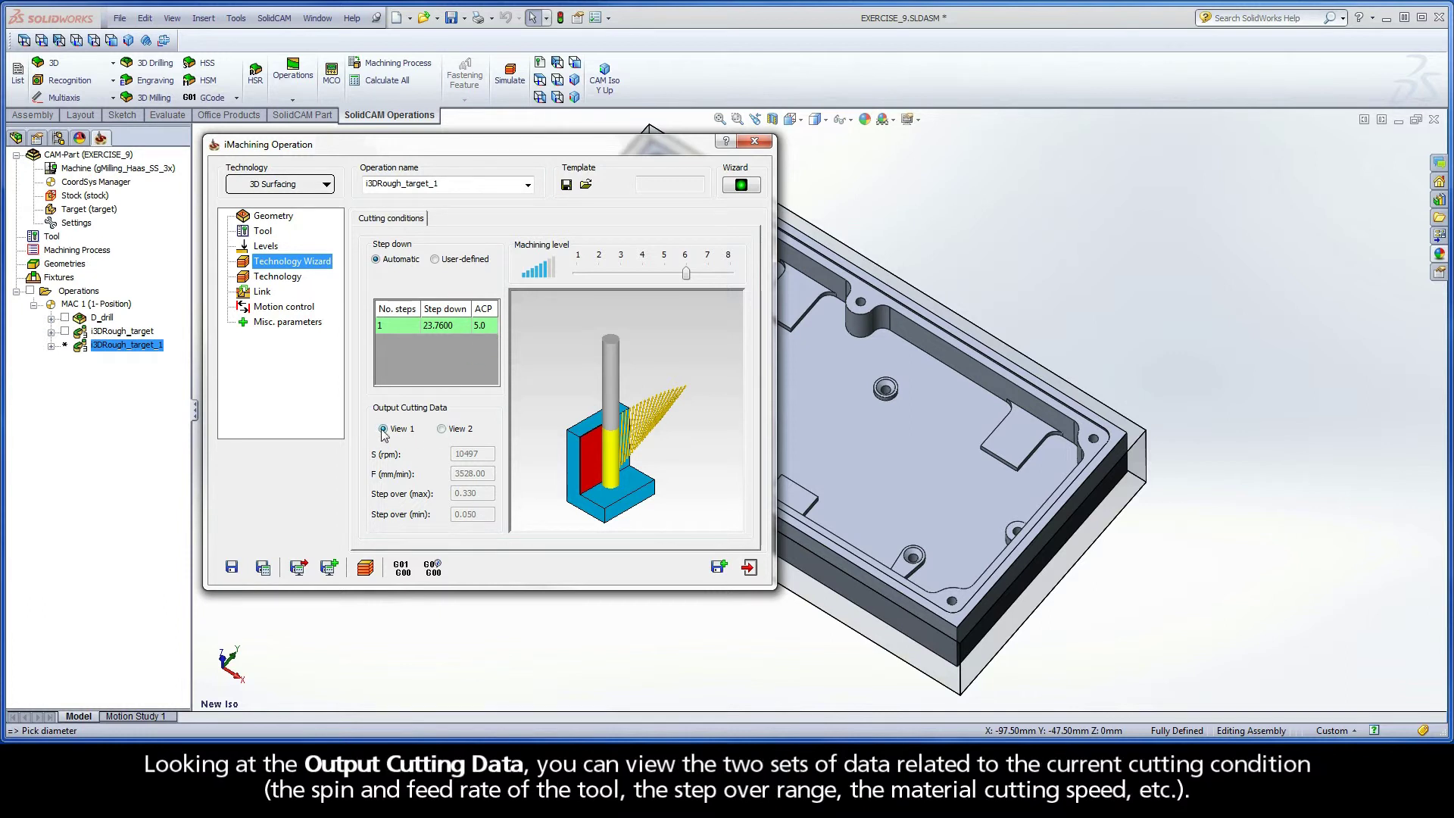
click(443, 429)
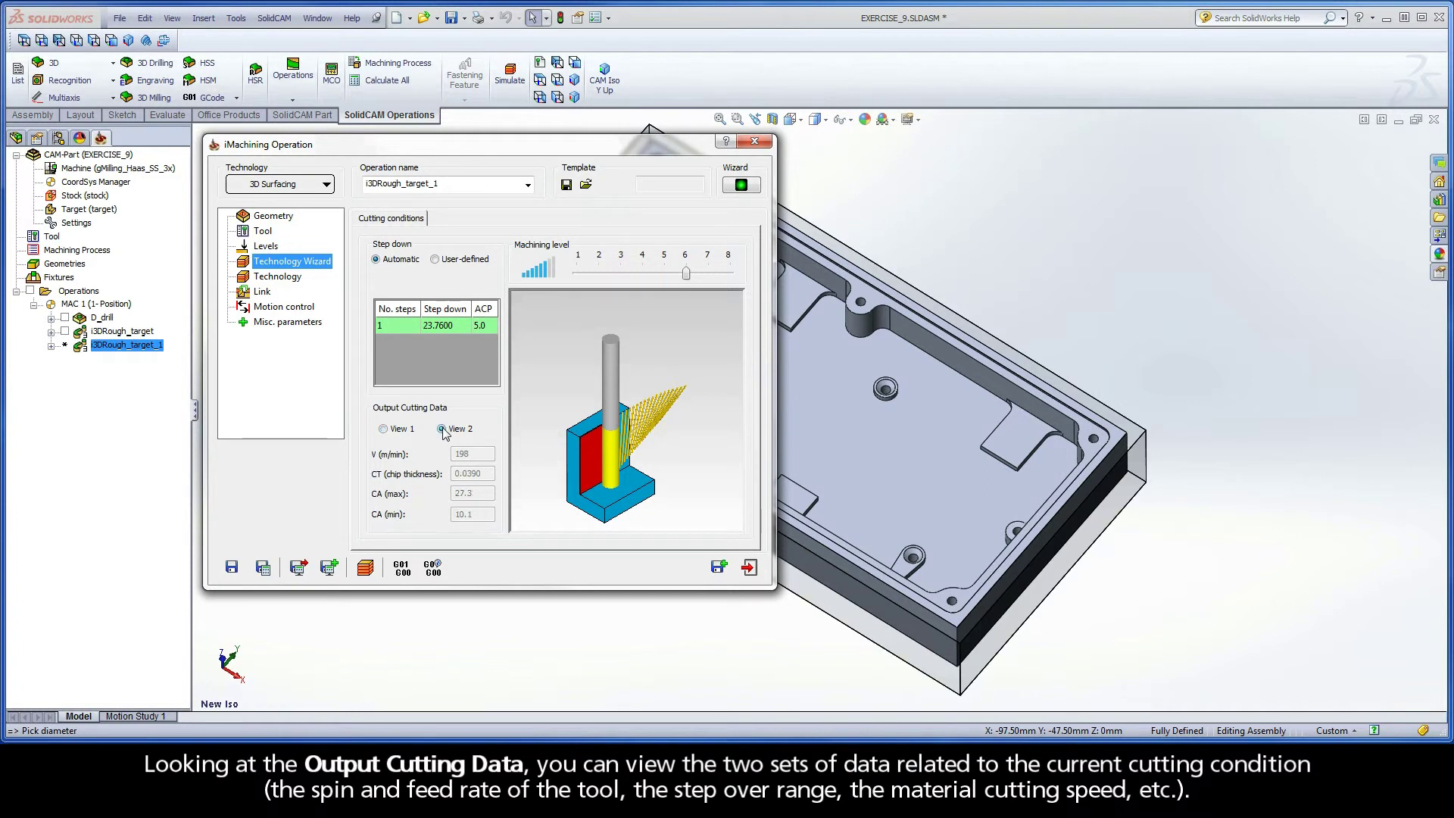
click(384, 429)
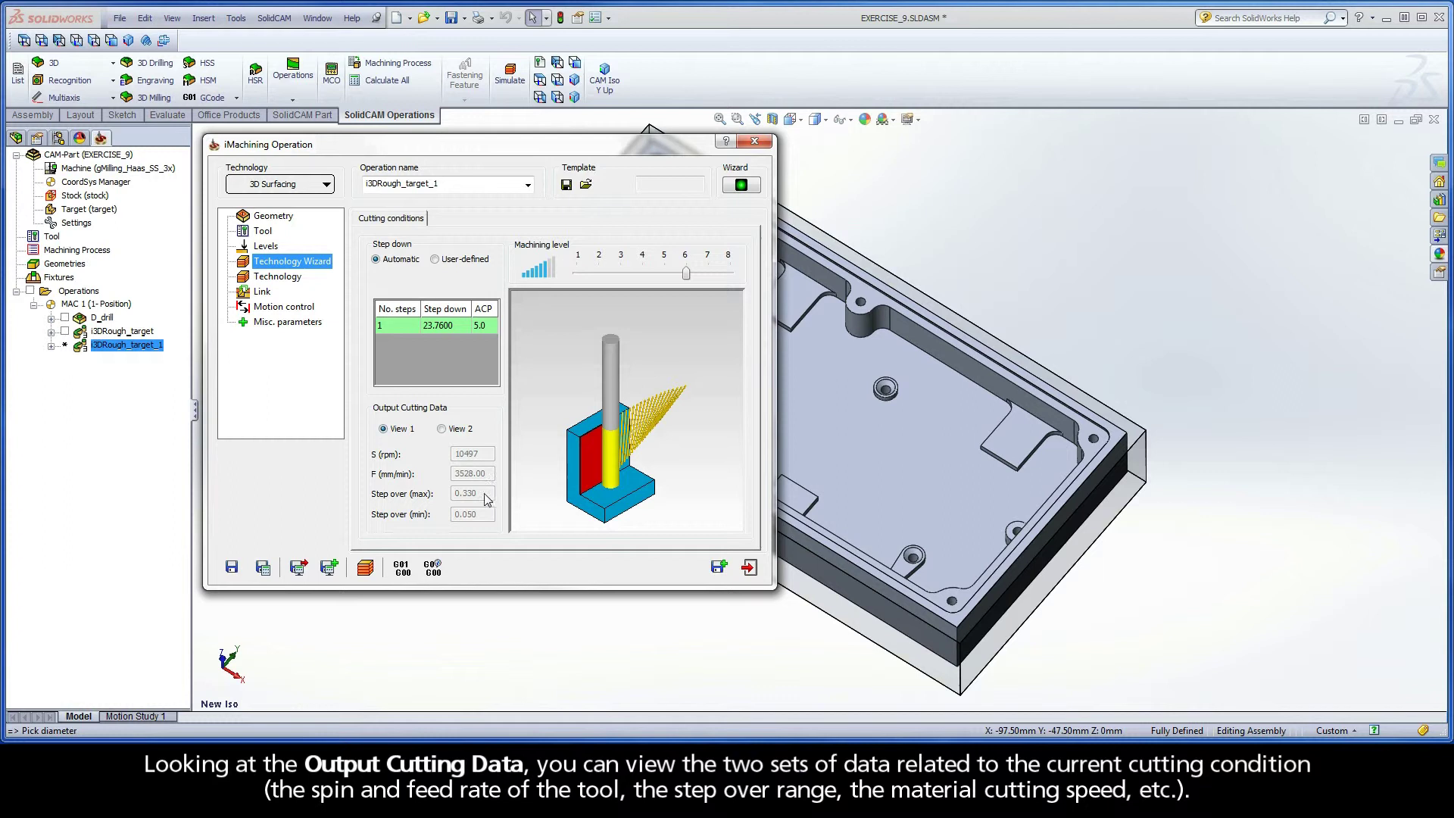
click(442, 429)
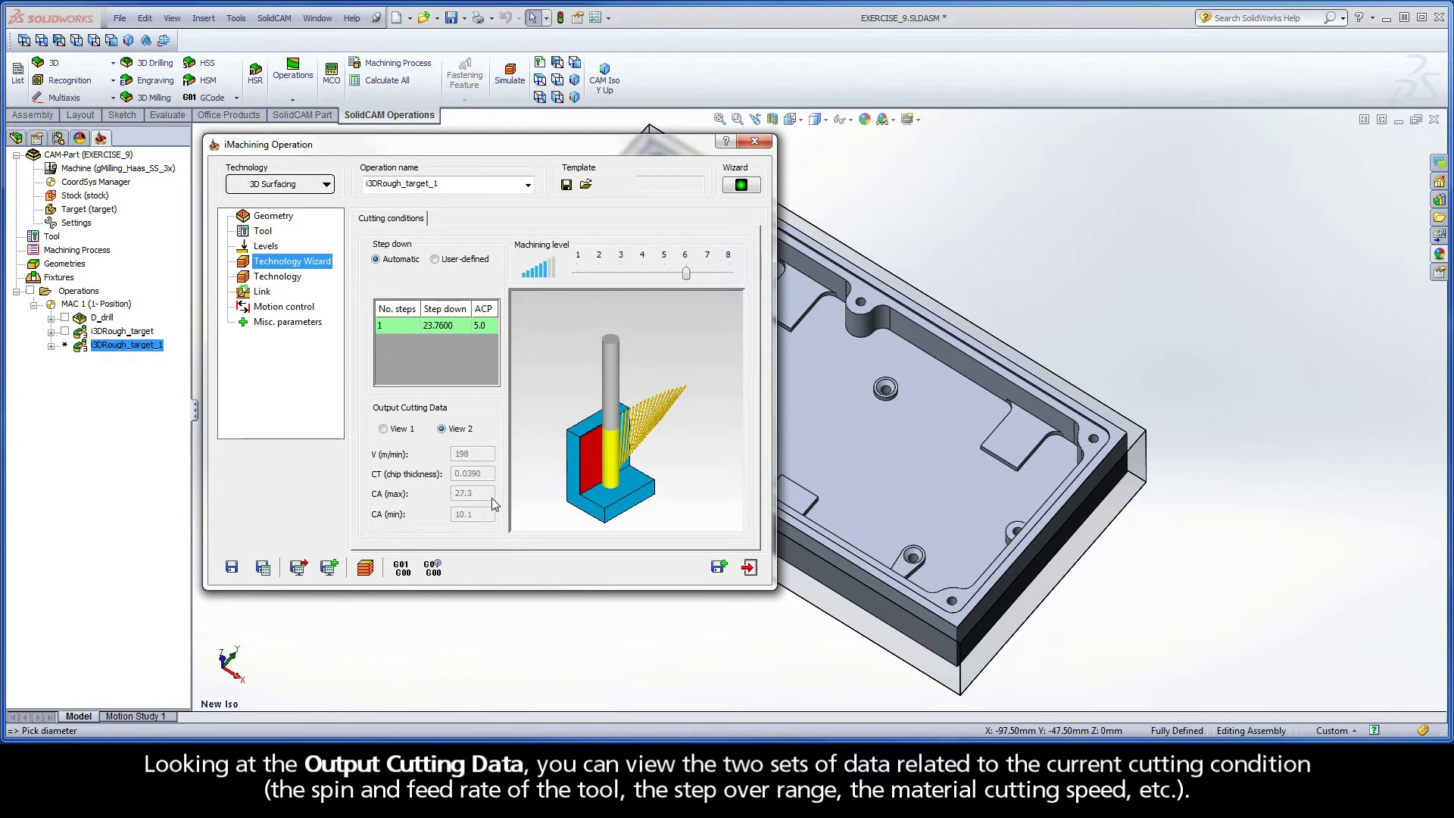
click(384, 429)
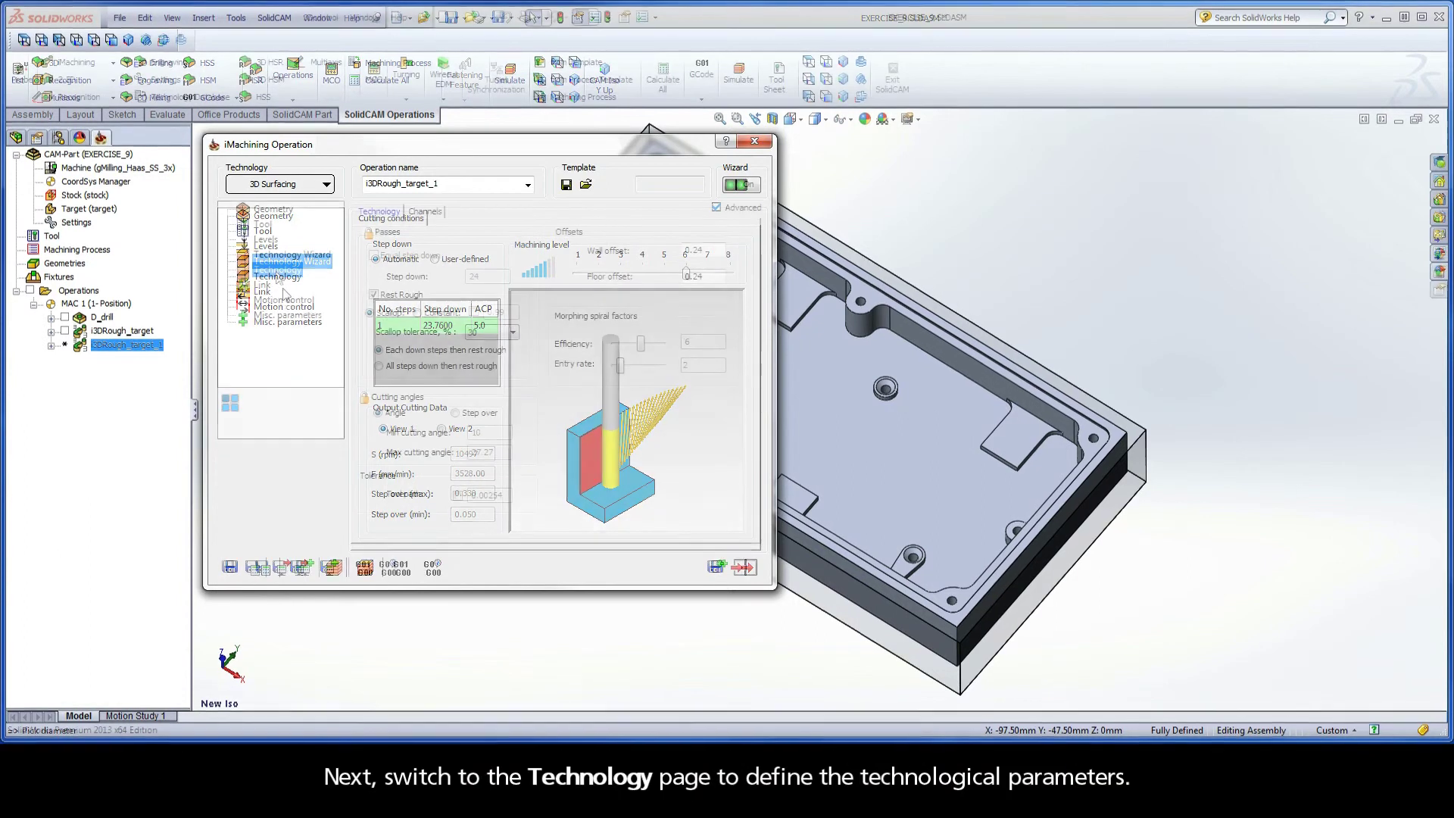
- Override the scallop with a constant 0.24 instead of 0.99, leaving Wall and Floor offsets at 0.24
click(277, 270)
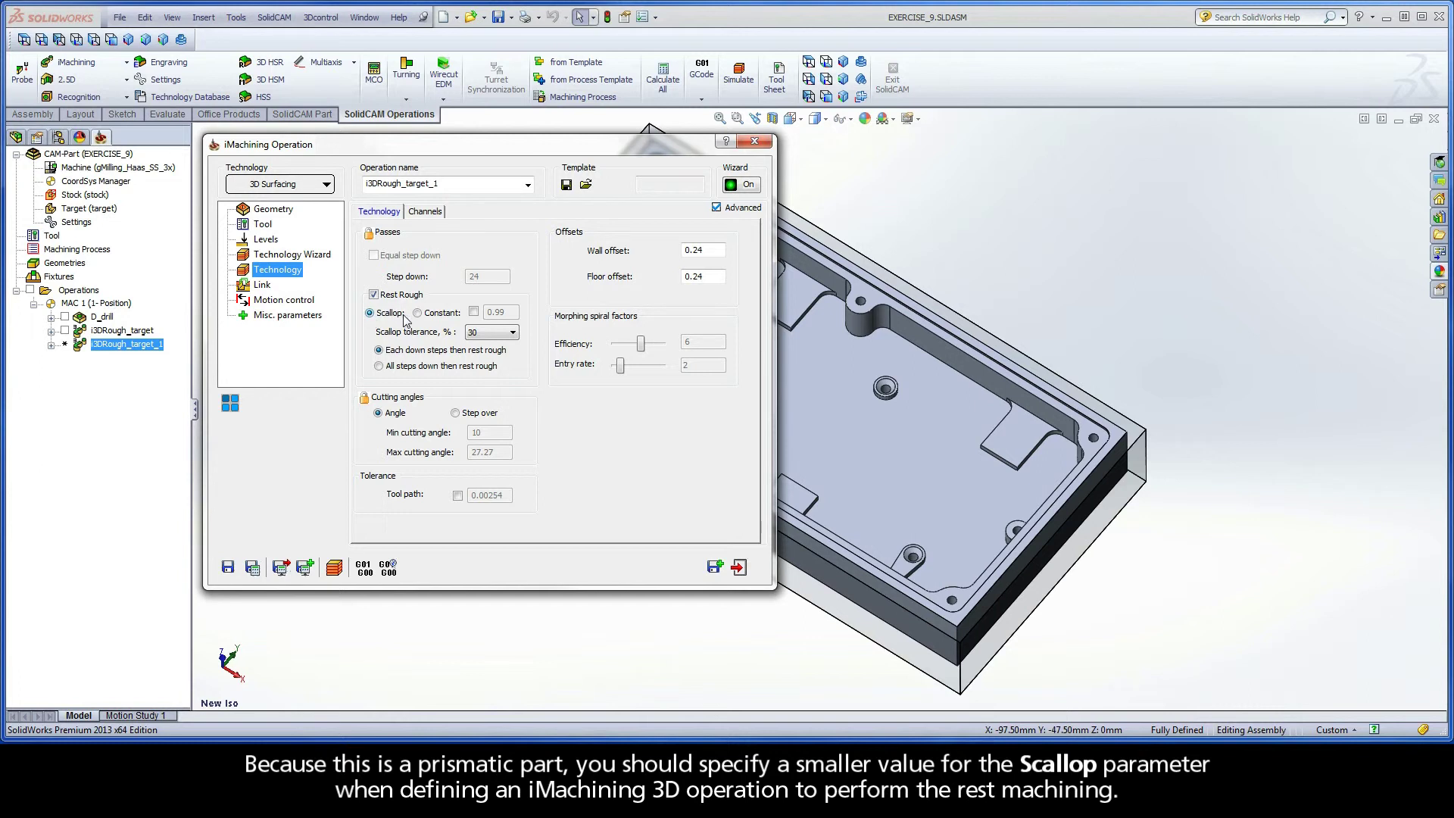
click(474, 312)
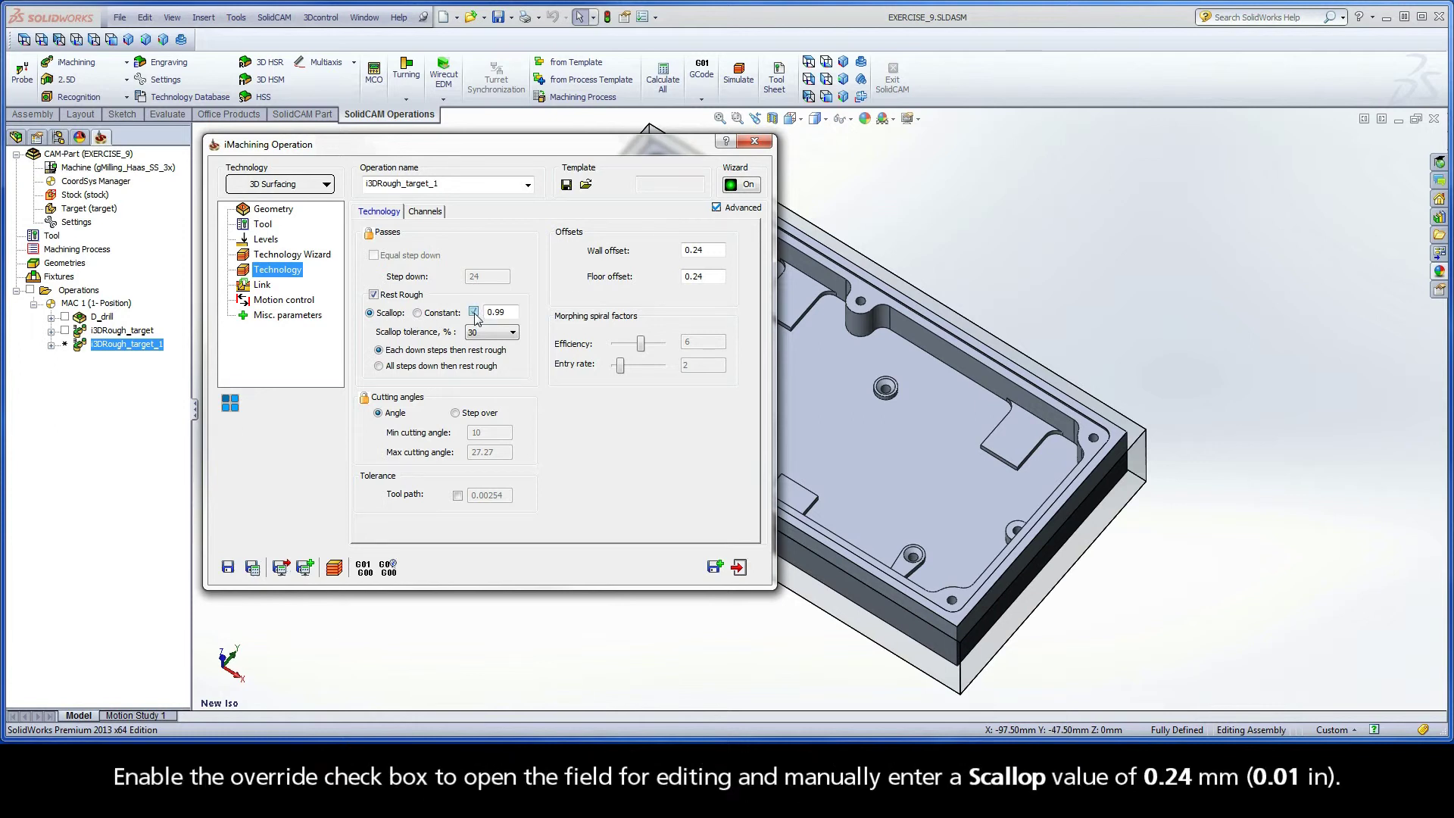
drag(504, 314, 486, 313)
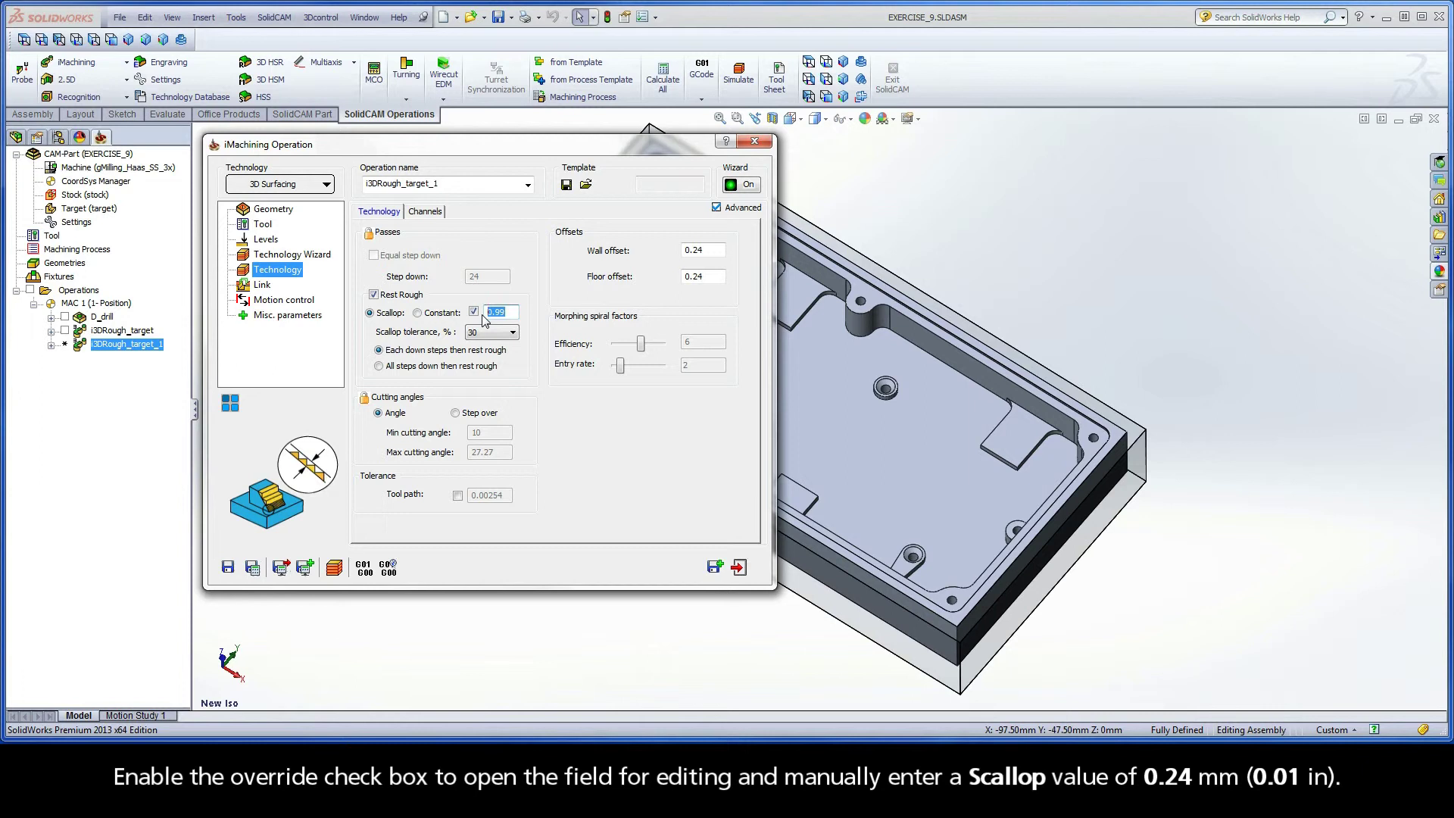
text(0.24)
double_click(713, 251)
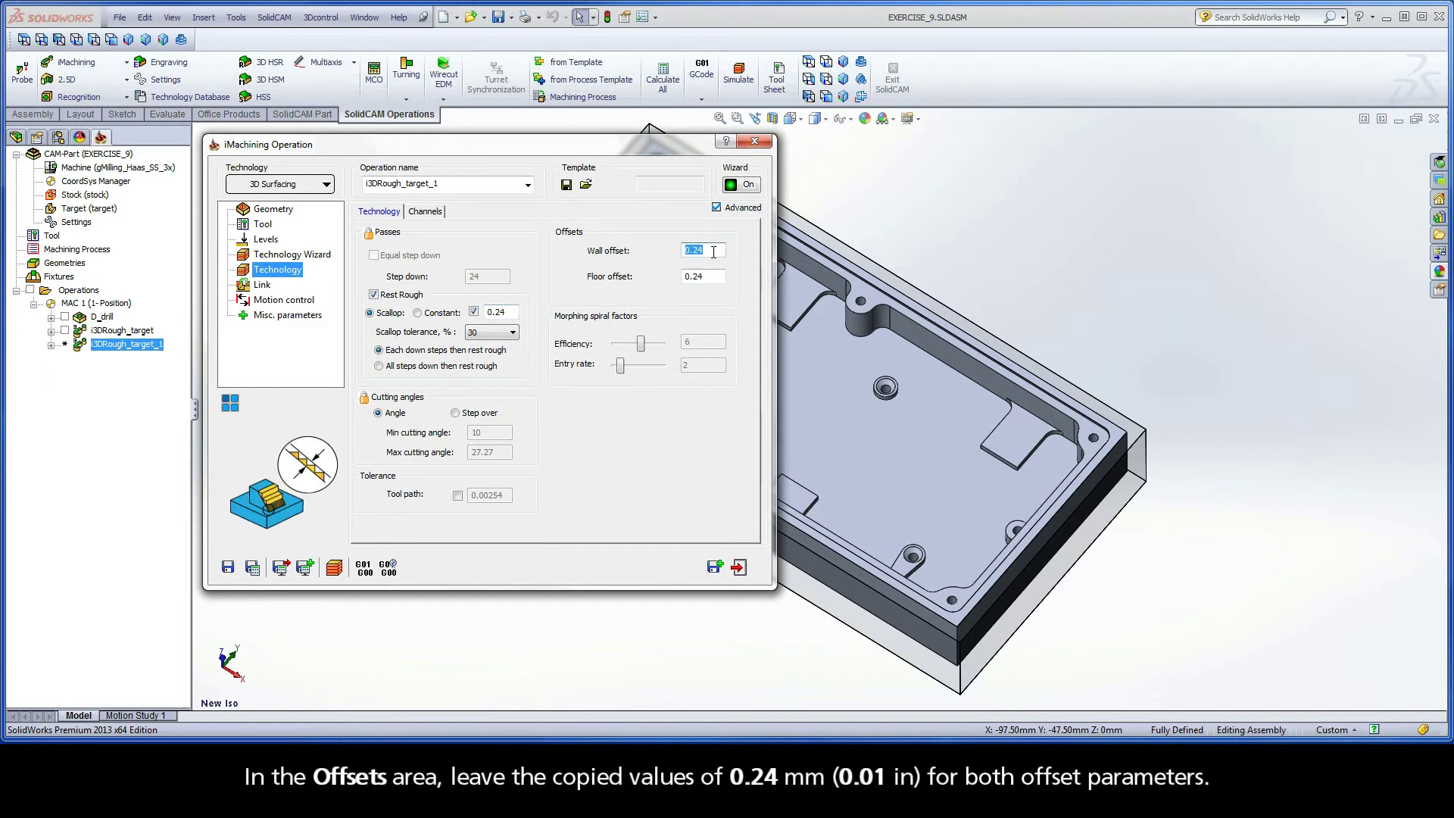
double_click(712, 277)
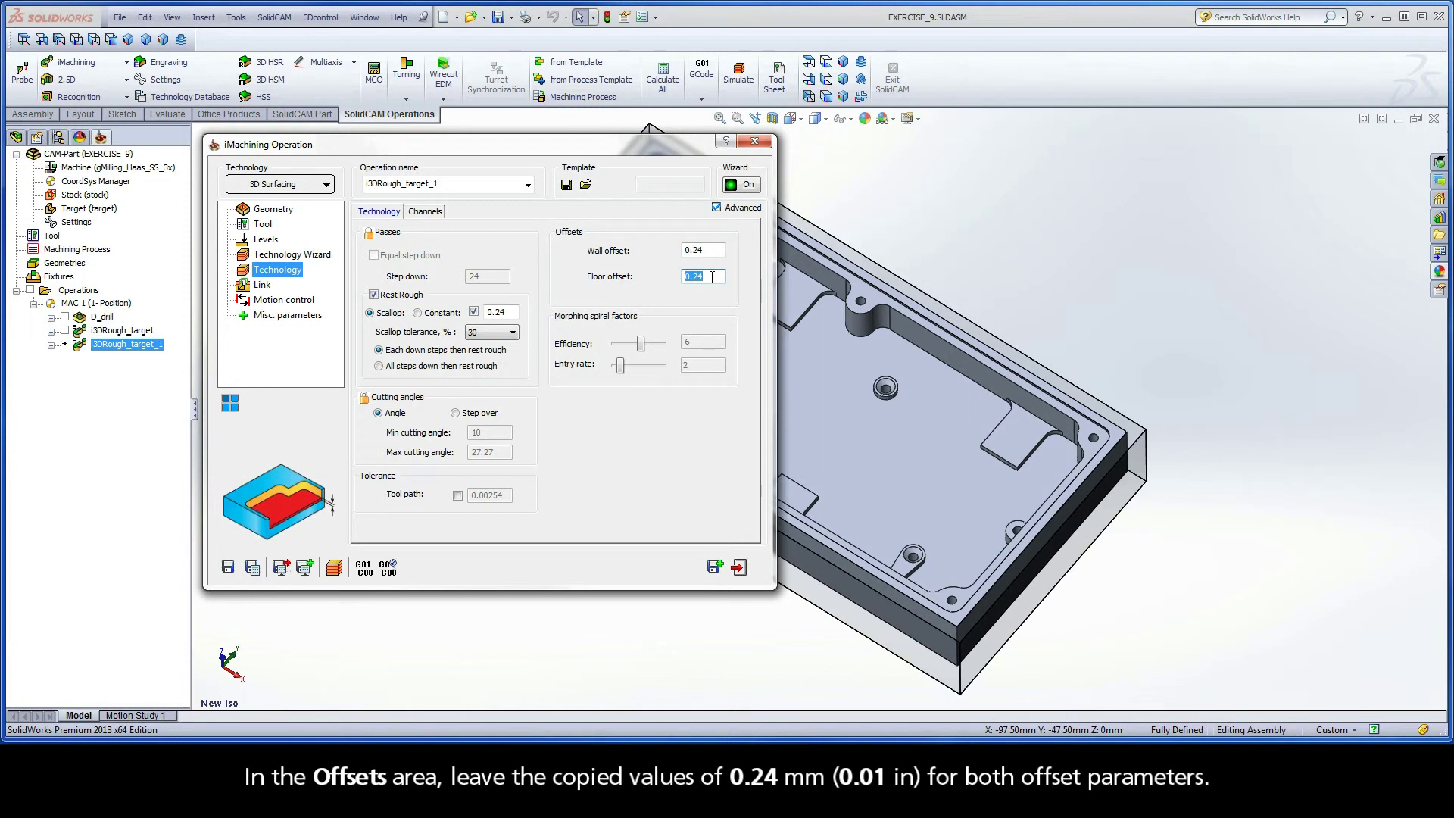
- Rename the operation to i3DRest_target_1 and save it with its toolpath calculated
double_click(402, 184)
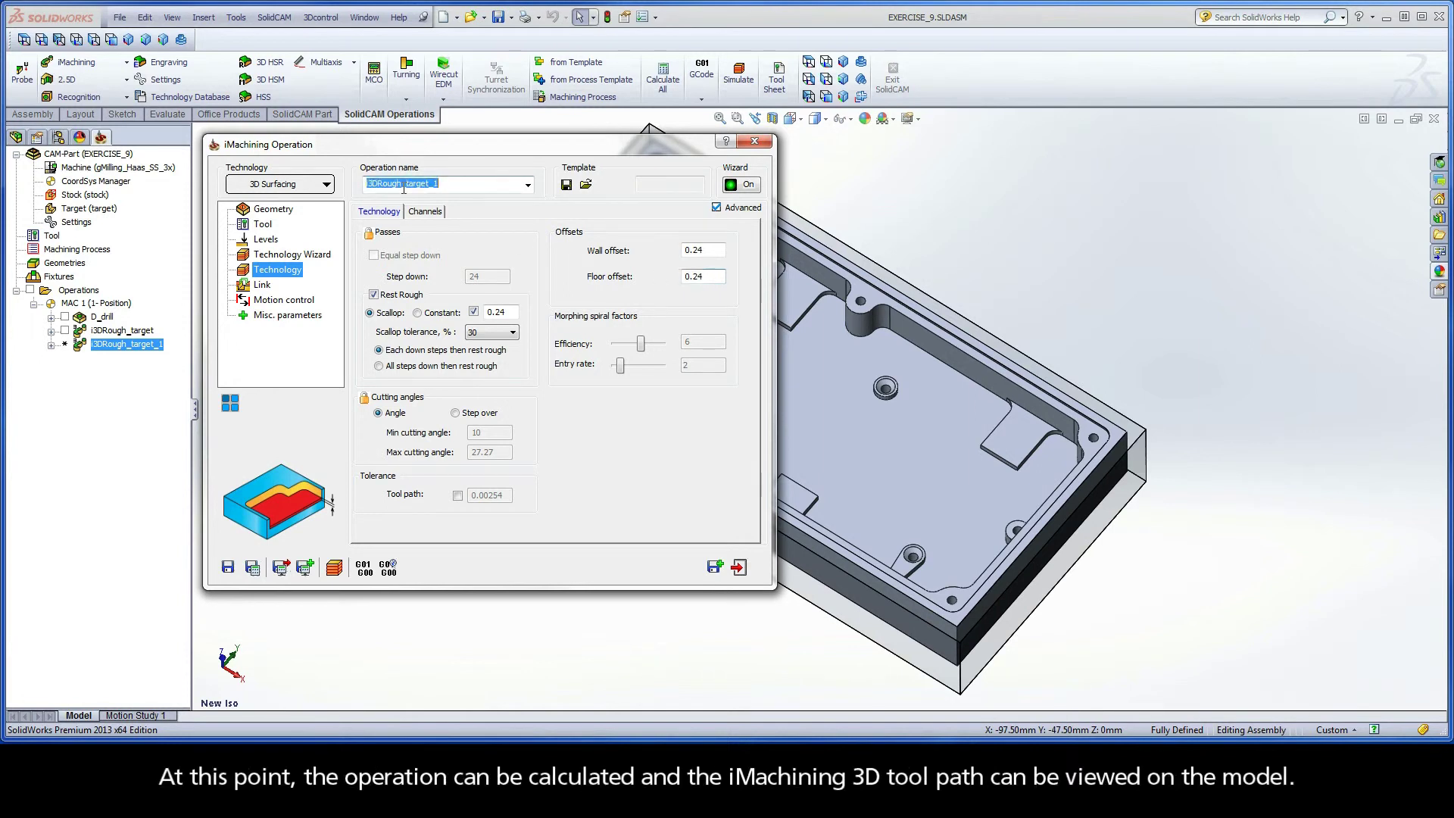
drag(402, 184, 375, 186)
text(Re)
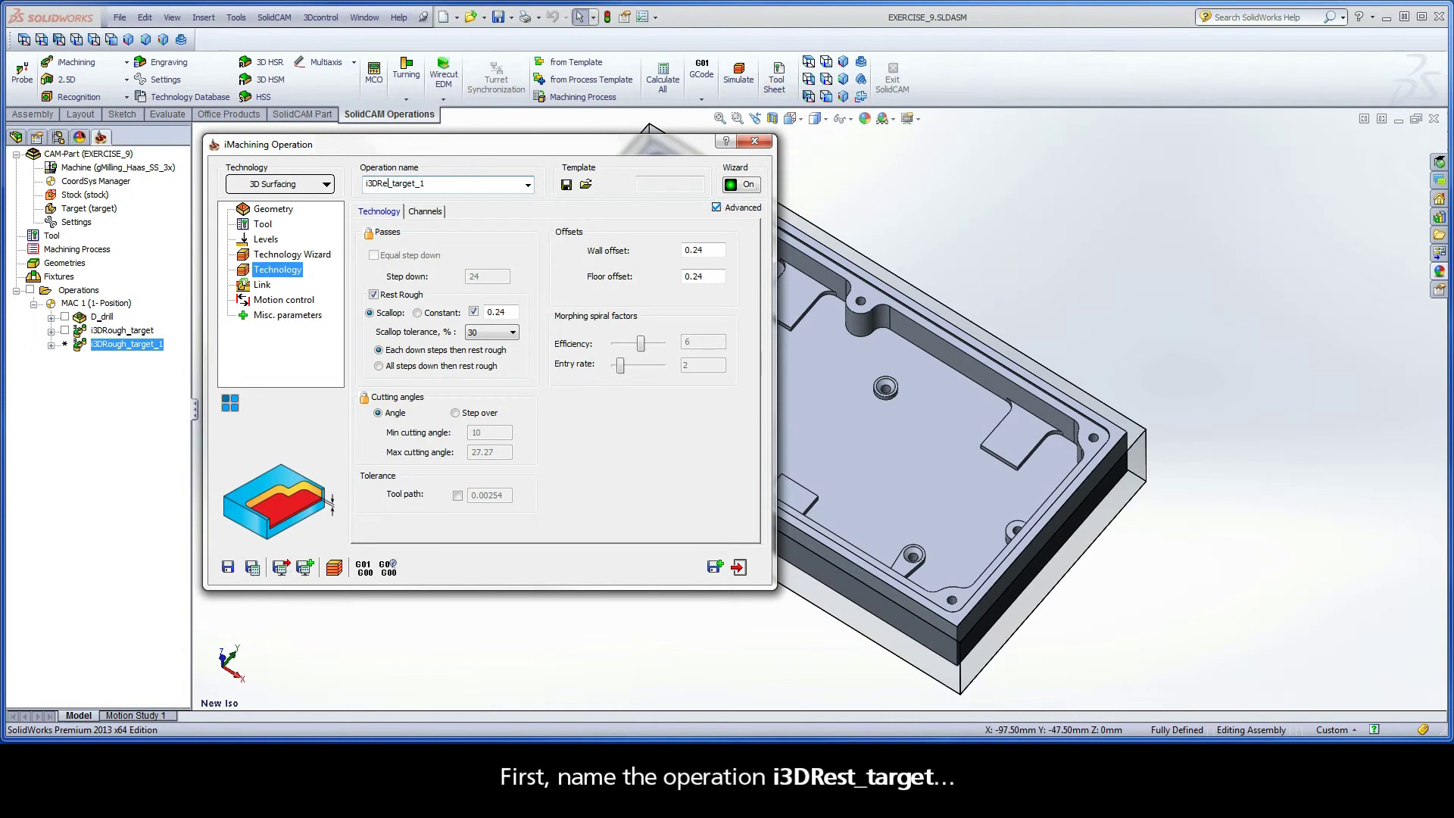
text(st)
click(253, 570)
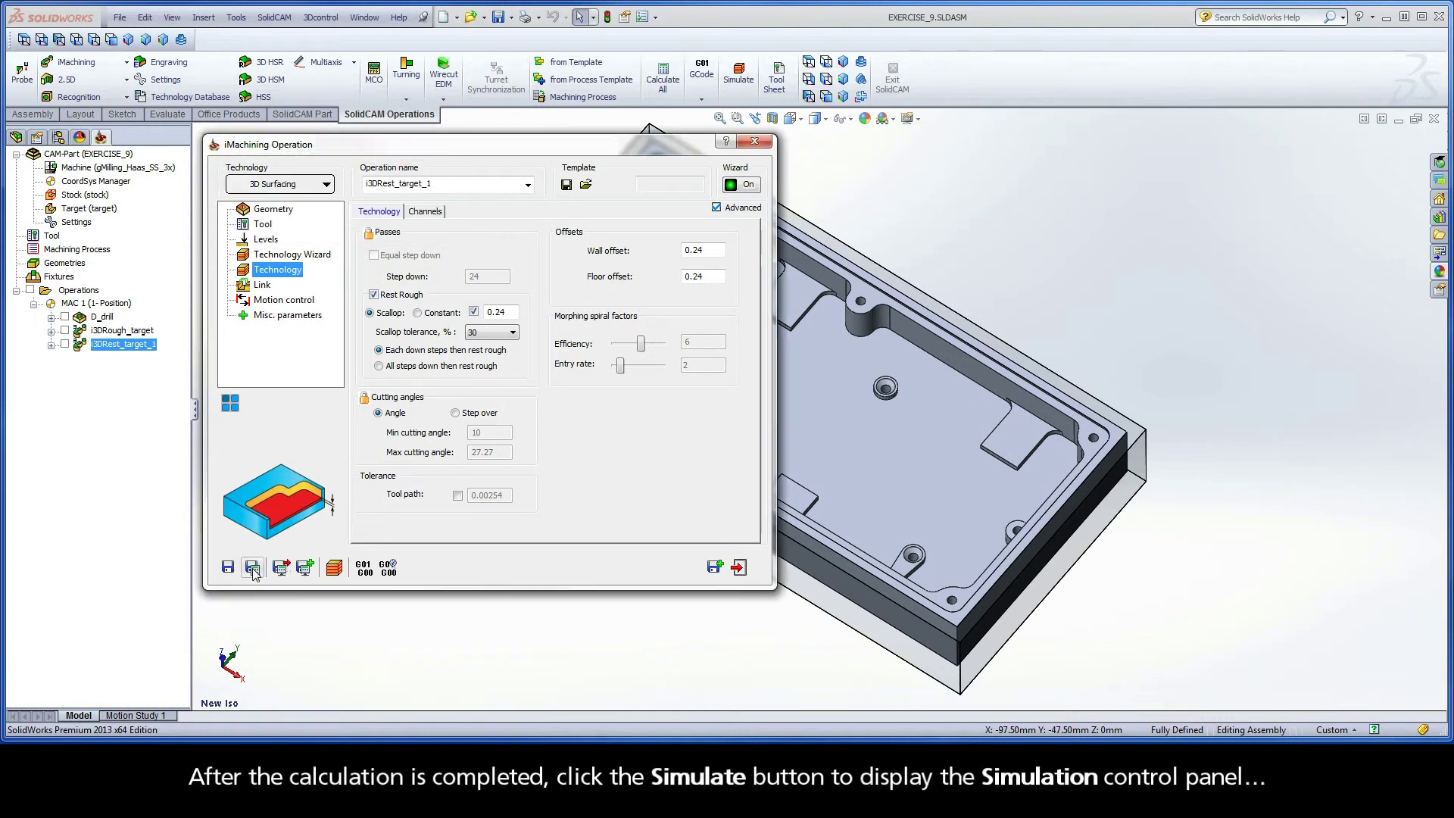
- Play the SolidVerify simulation of i3DRest_target_1 to completion
click(334, 568)
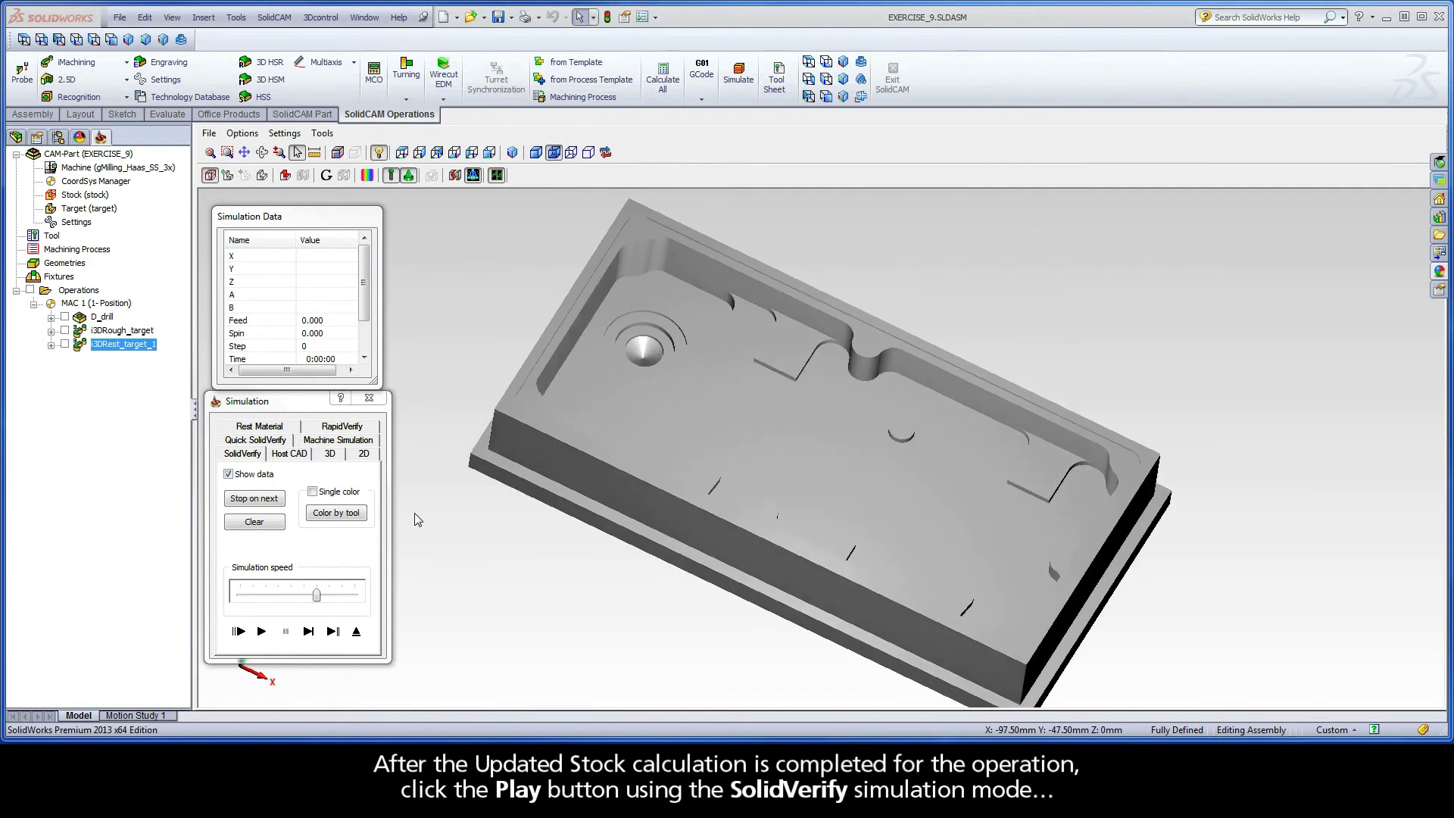
click(262, 632)
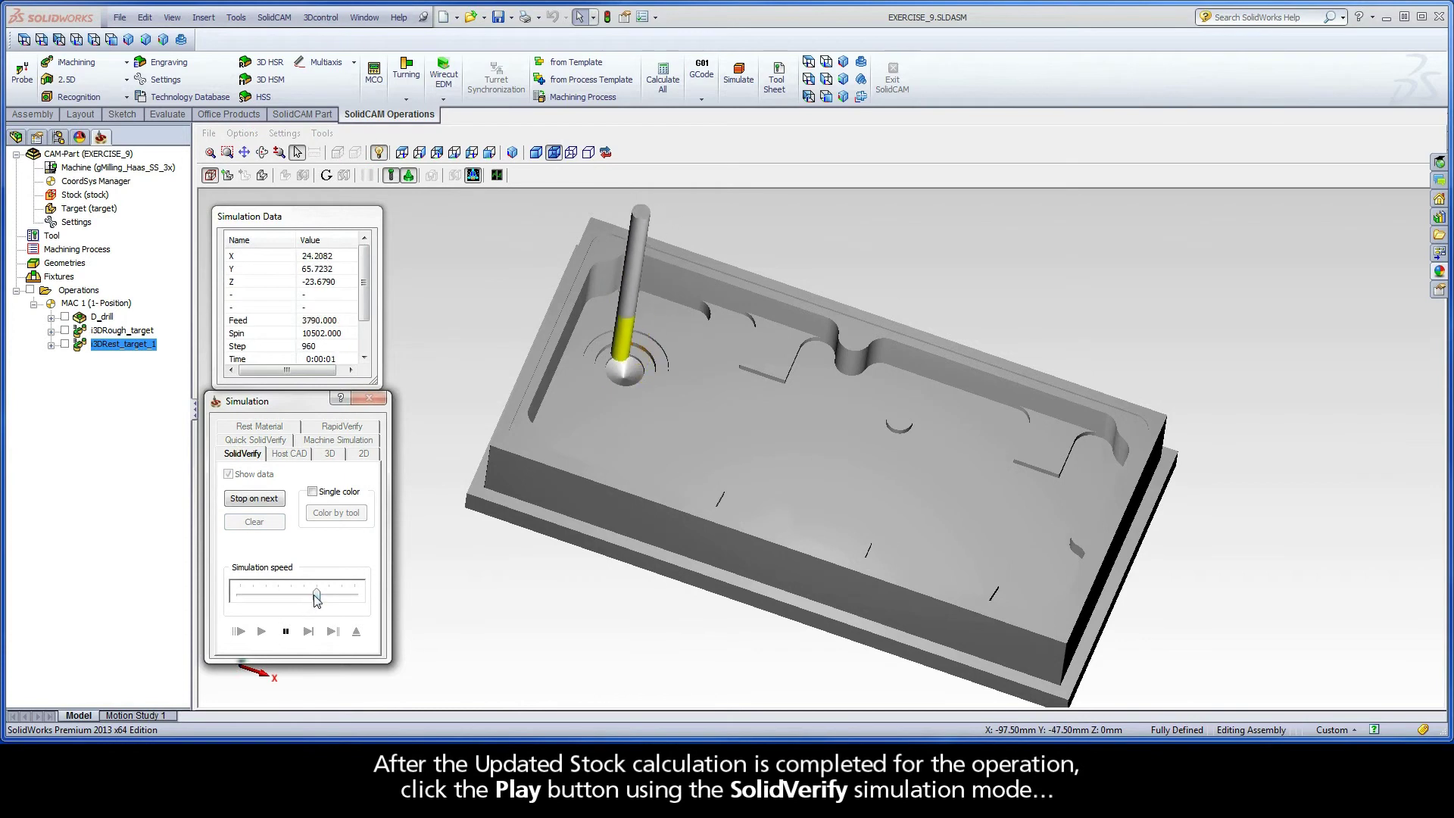
click(467, 579)
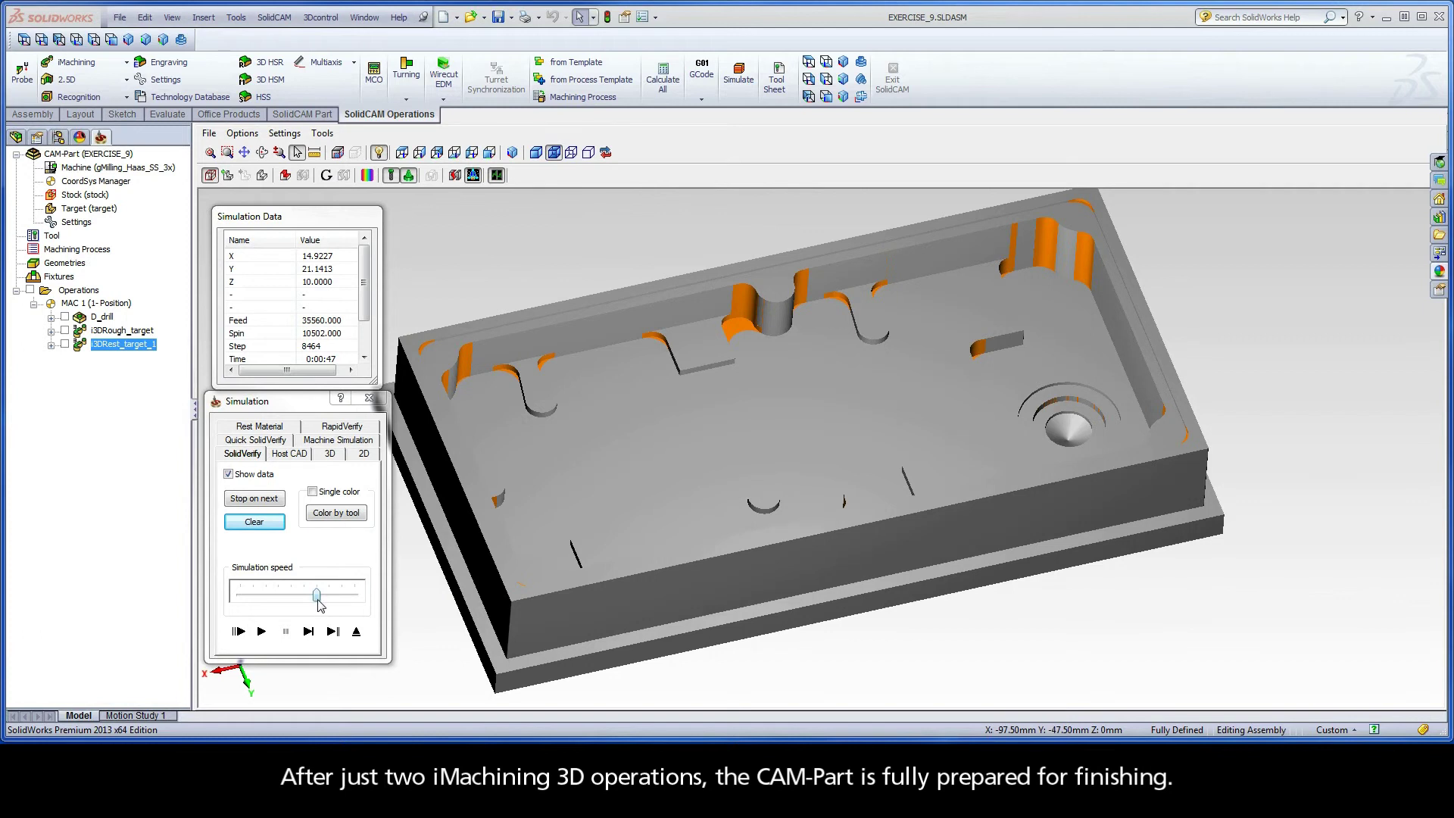
- Exit the Simulation panel and then the iMachining Operation dialog
click(357, 632)
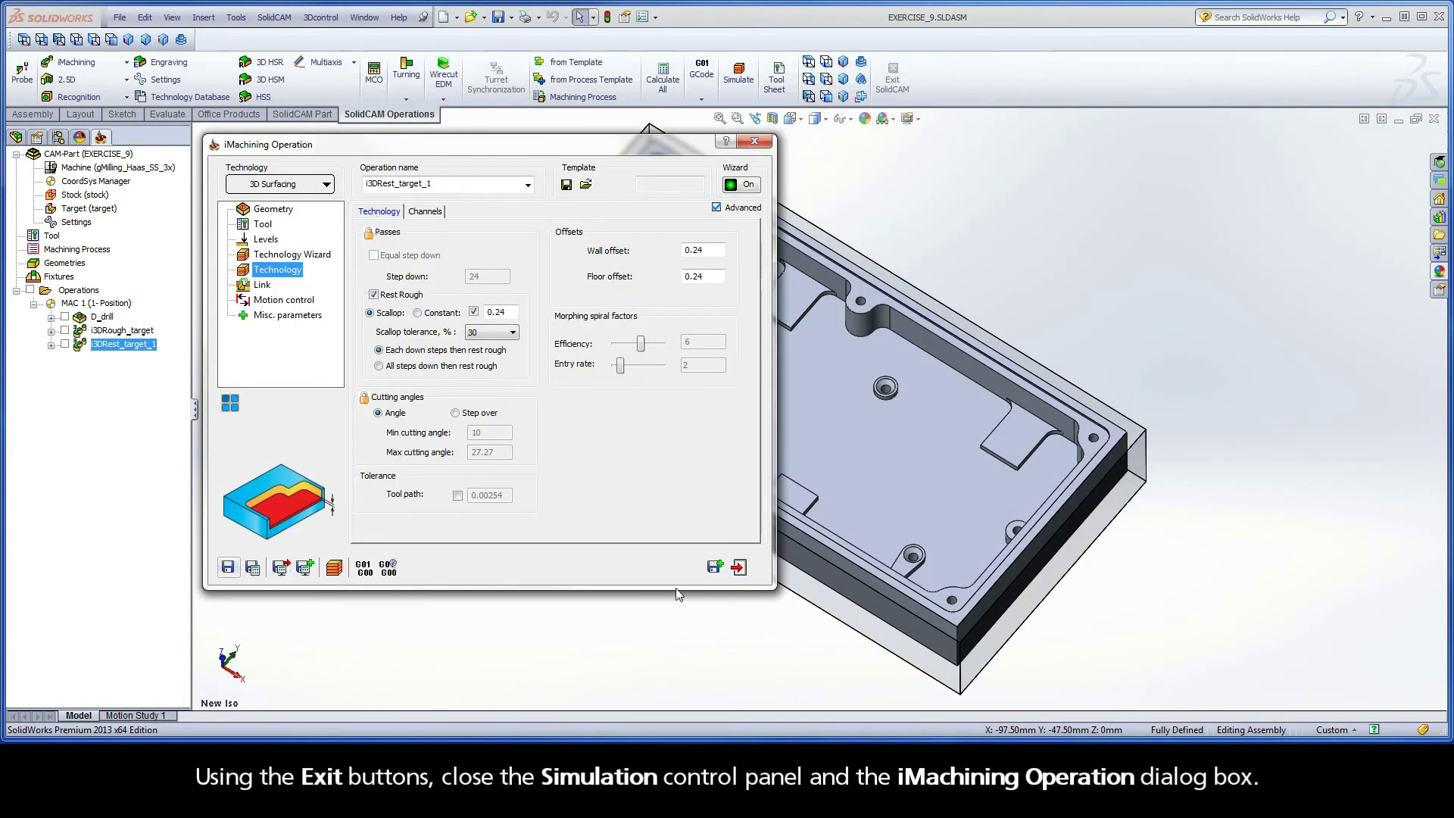
click(739, 567)
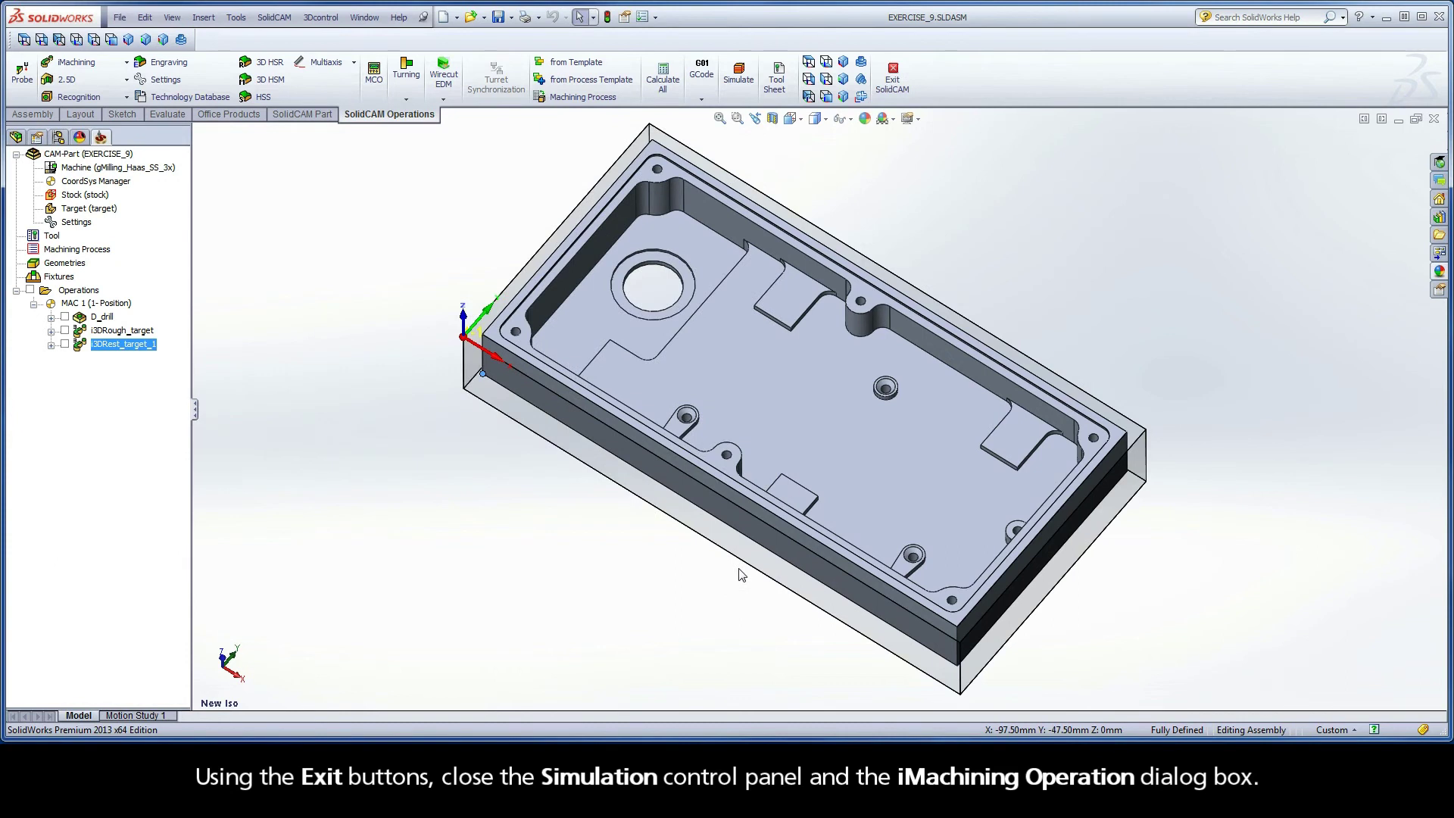